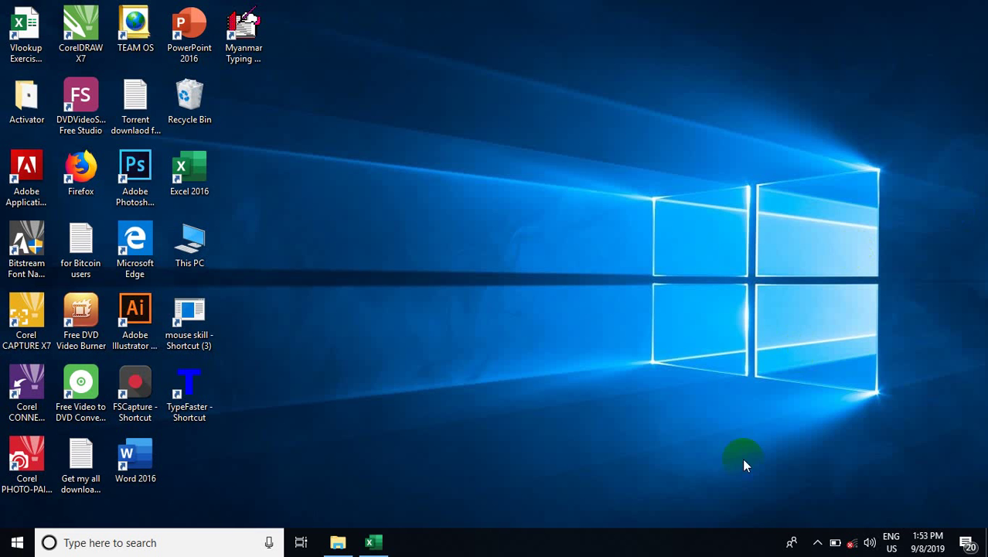
Bring the Pivot Table workbook forward and review the Date through Amount column headings
click(373, 543)
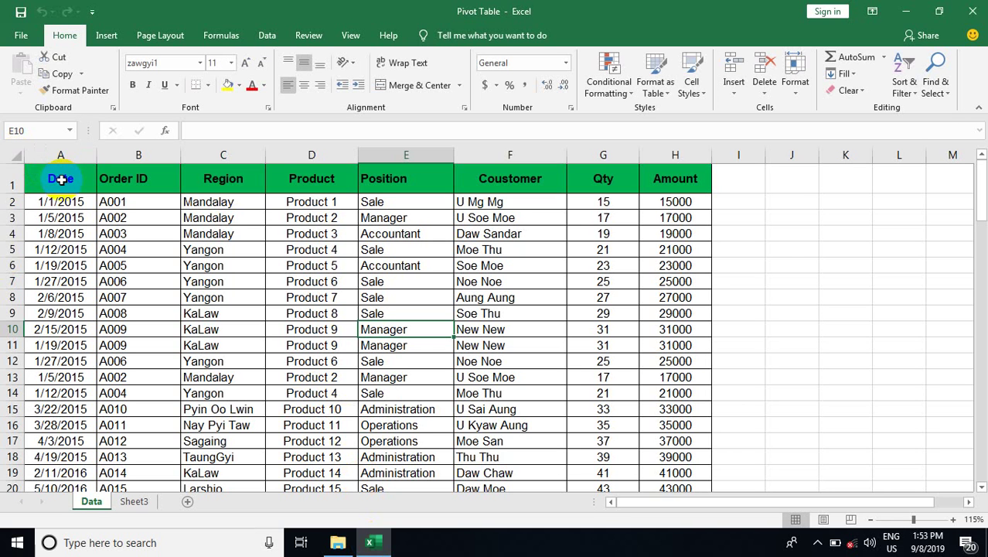
click(61, 362)
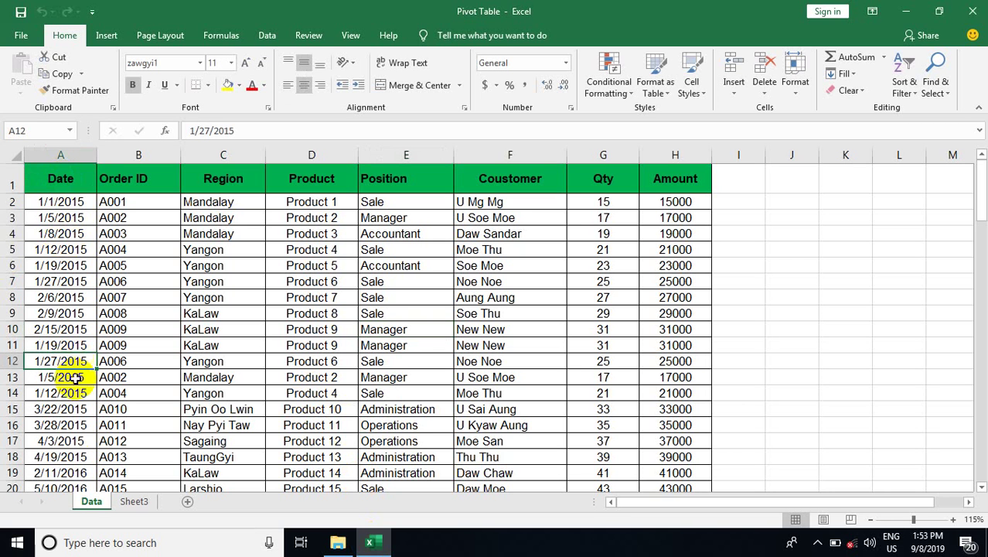
click(63, 424)
click(68, 177)
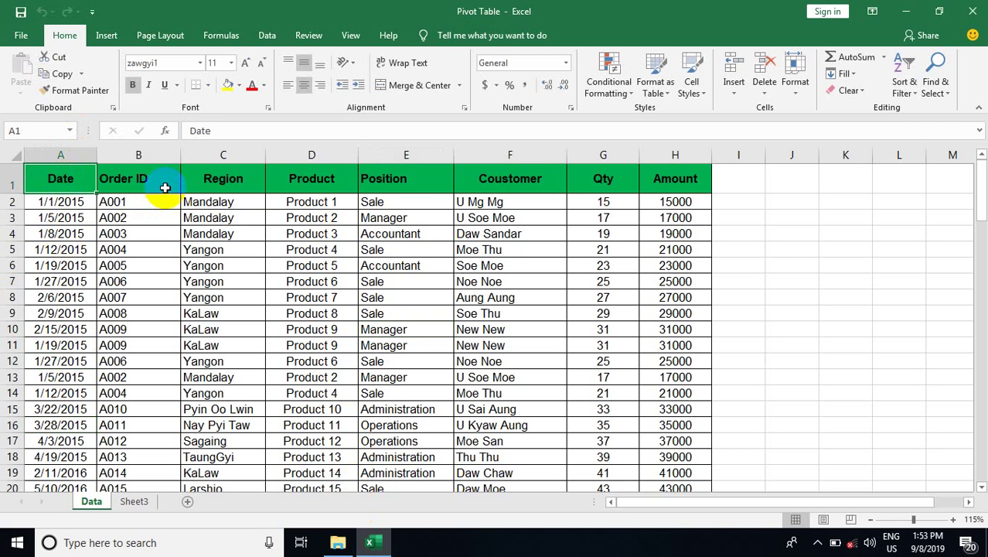
click(154, 184)
click(232, 183)
click(325, 173)
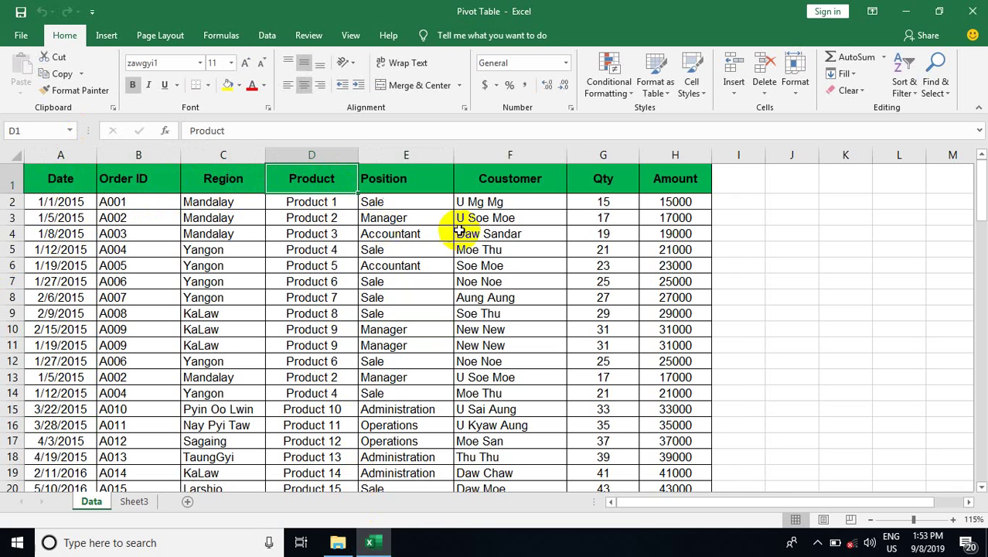
click(511, 183)
click(581, 184)
click(691, 181)
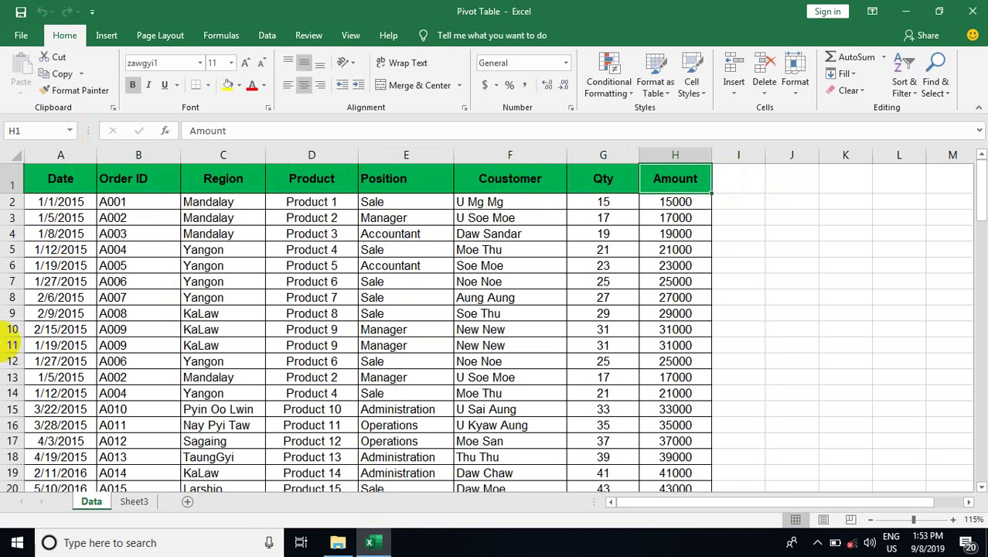
Go from the first data record in row 2 down to the last record in row 104
click(9, 203)
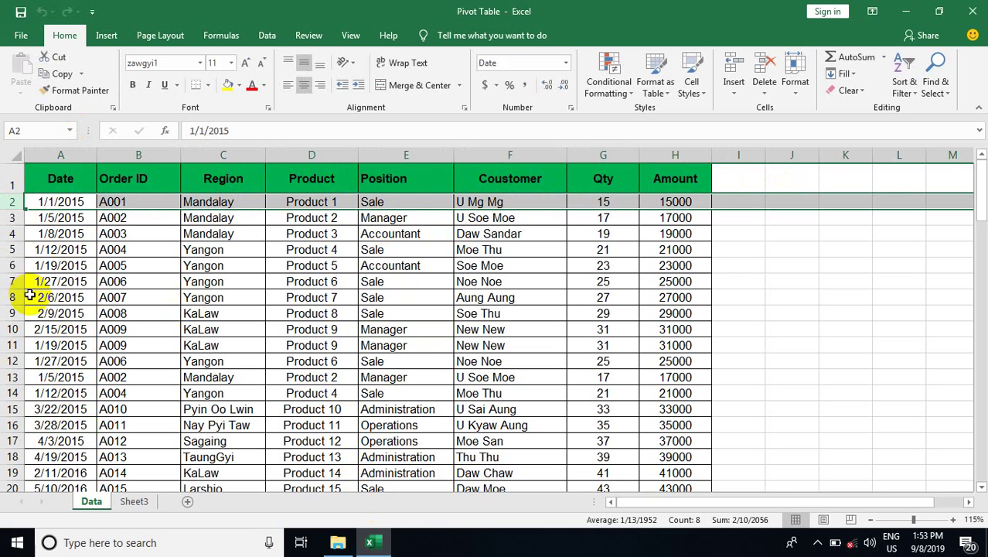
scroll(66, 261, down, 2)
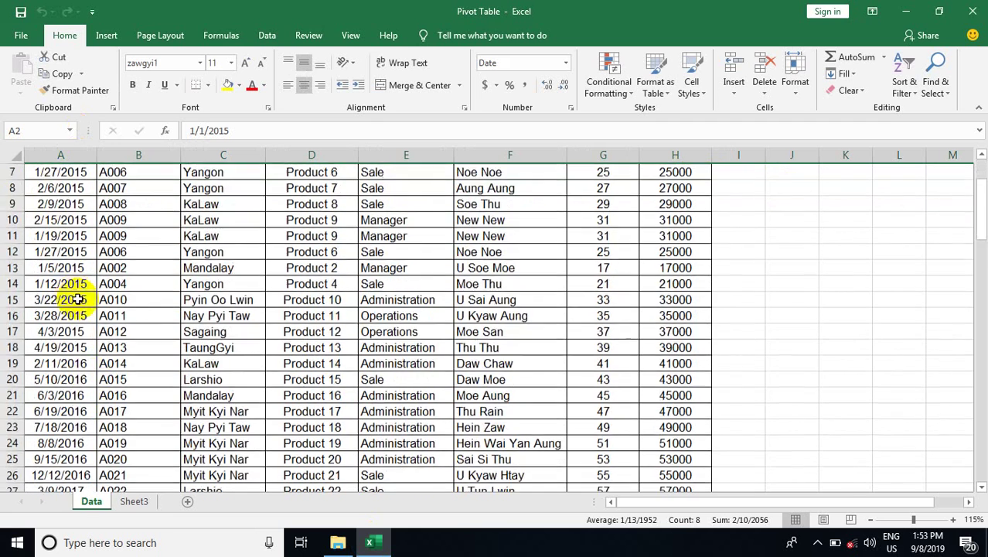
scroll(67, 358, down, 7)
scroll(136, 426, down, 7)
scroll(130, 417, down, 2)
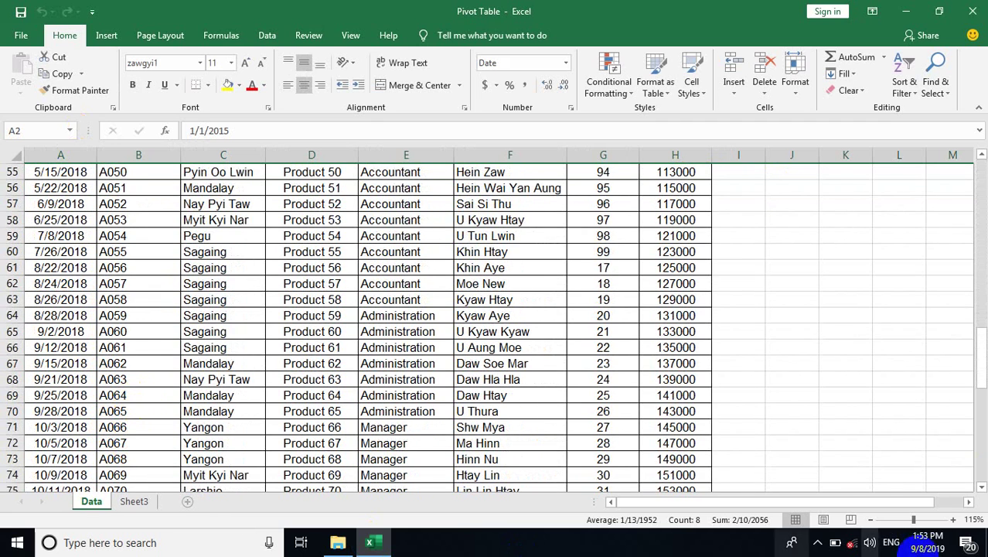
drag(978, 364, 982, 417)
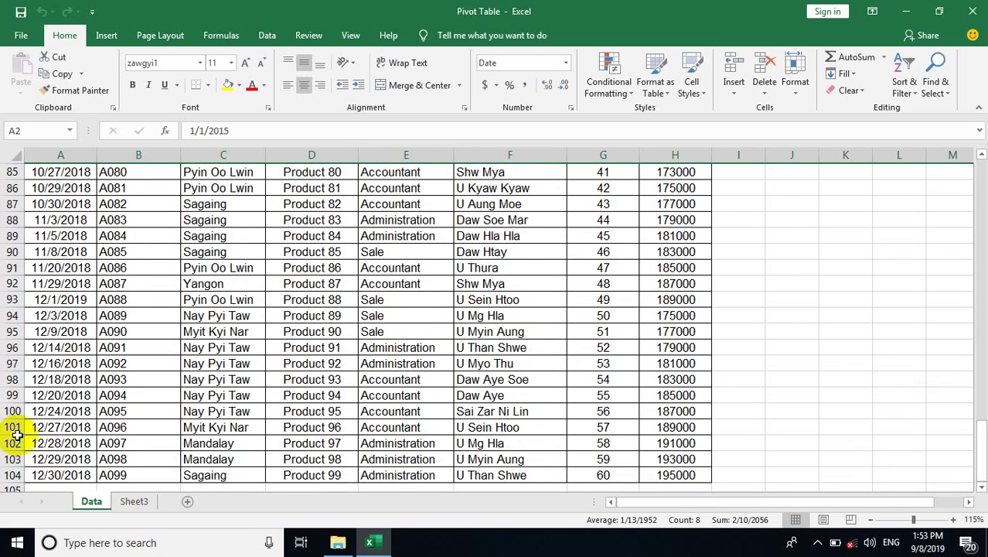
scroll(77, 422, down, 4)
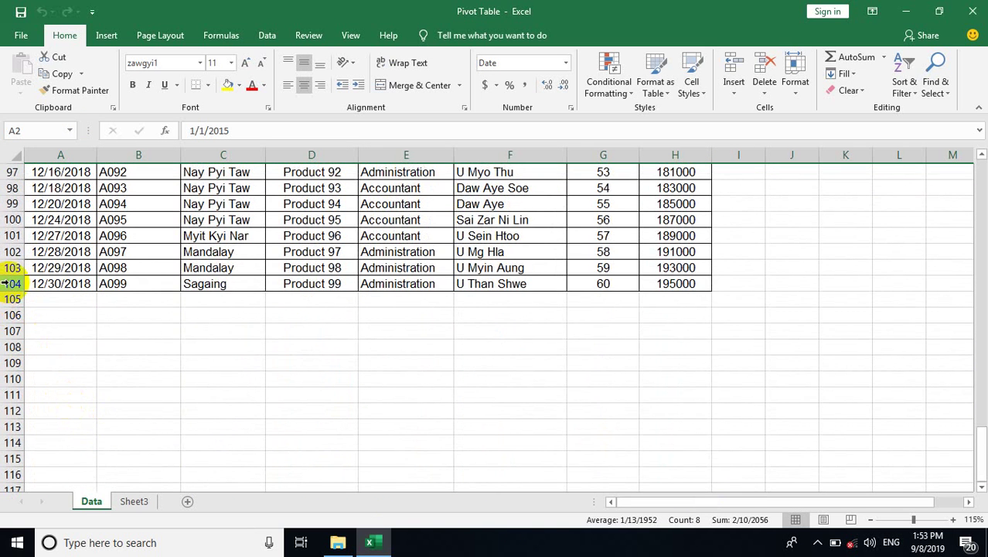
click(10, 284)
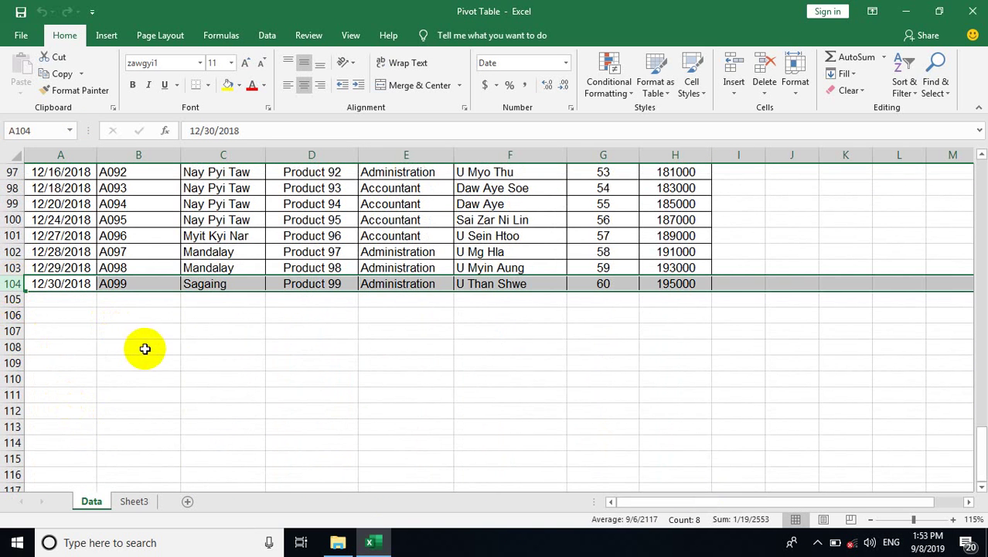
click(77, 288)
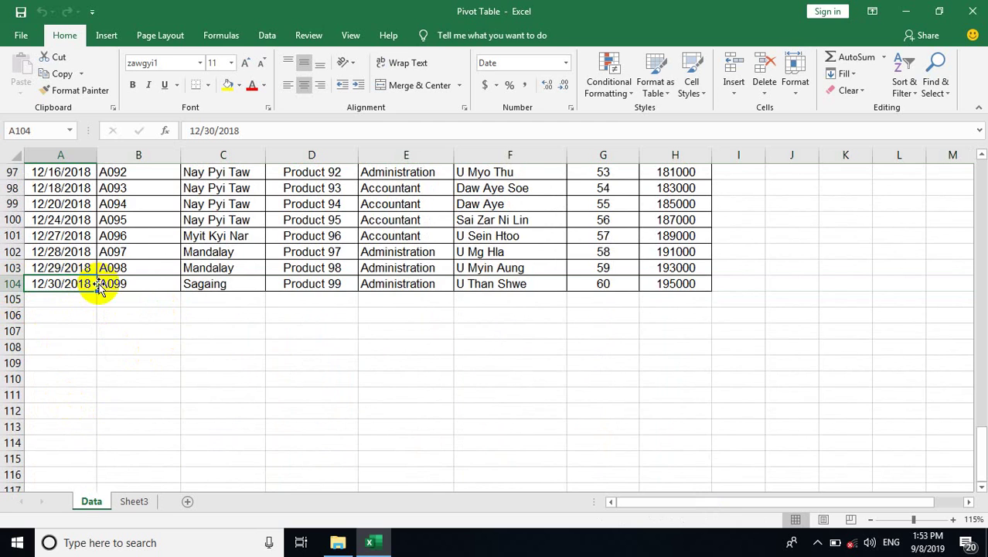
Return to the top of the data and select cell A2
scroll(310, 344, up, 3)
scroll(311, 331, up, 8)
scroll(309, 335, up, 4)
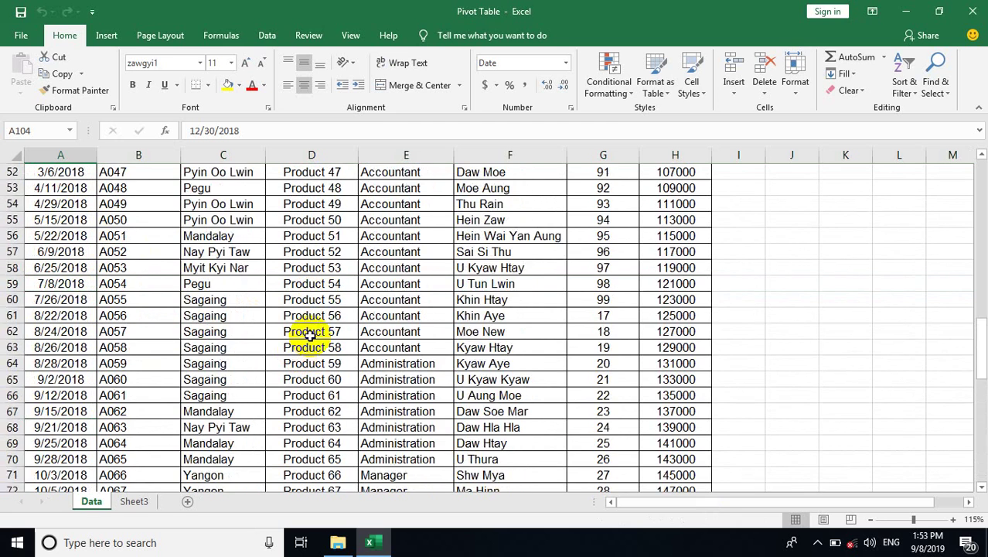
scroll(298, 326, up, 7)
scroll(278, 309, up, 5)
scroll(255, 297, up, 5)
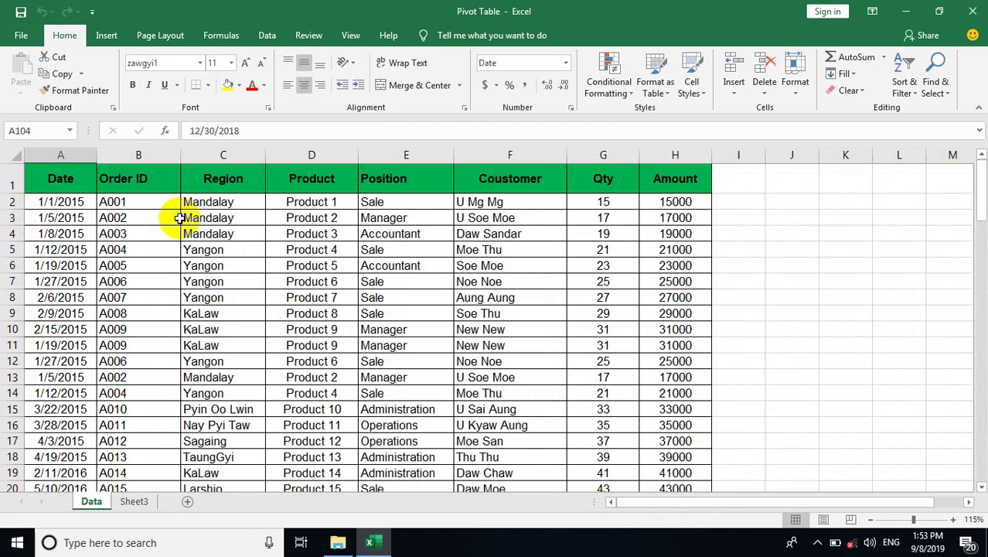
click(65, 200)
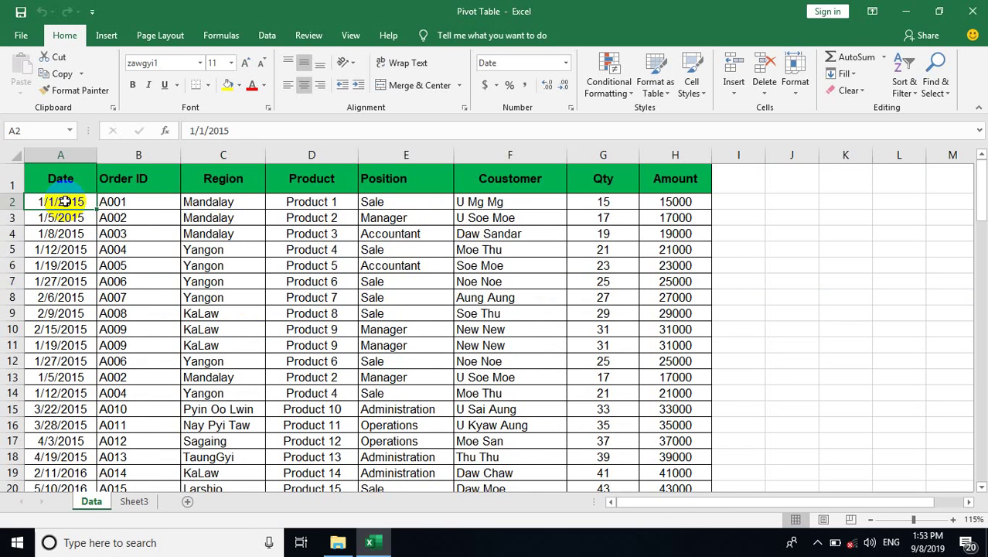
Start a PivotTable from Data!$A$1:$H$104, with the report placed on a New Worksheet
click(95, 44)
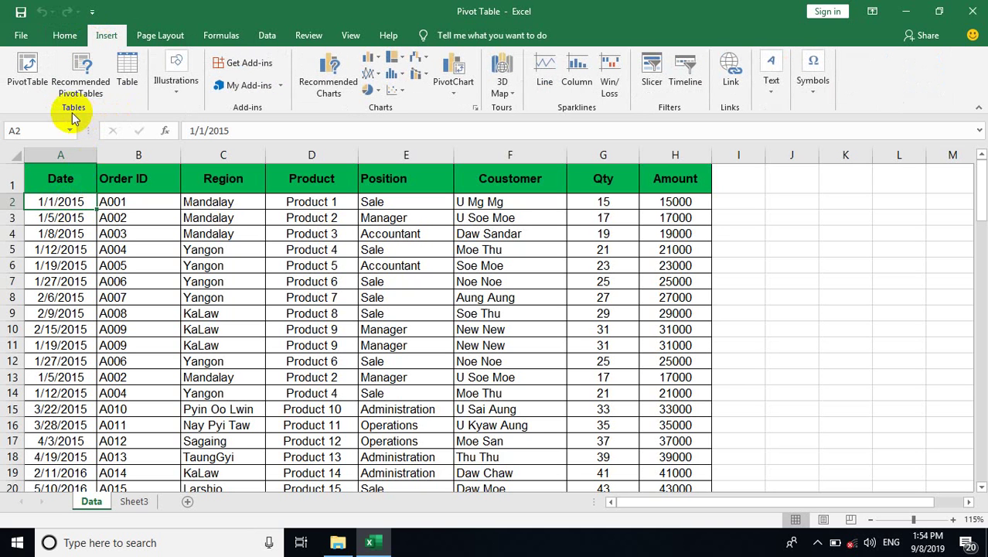
click(26, 71)
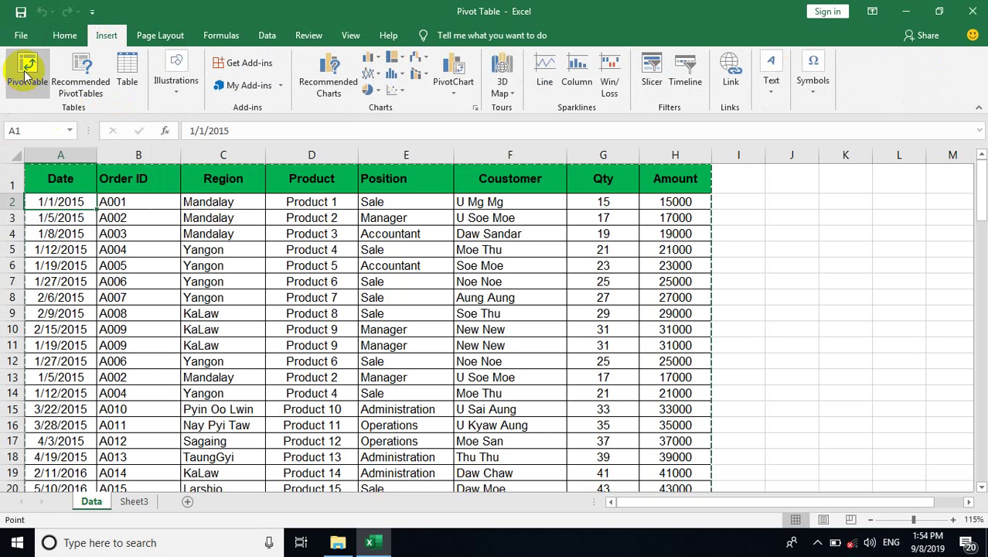
drag(337, 172, 401, 171)
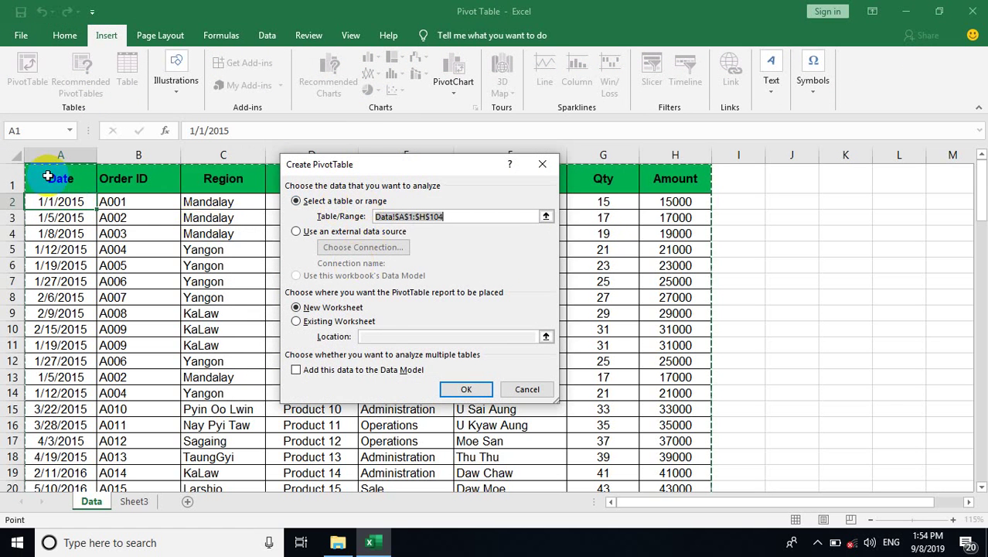
mouse_move(48, 177)
mouse_down()
mouse_move(683, 361)
mouse_move(716, 490)
mouse_up()
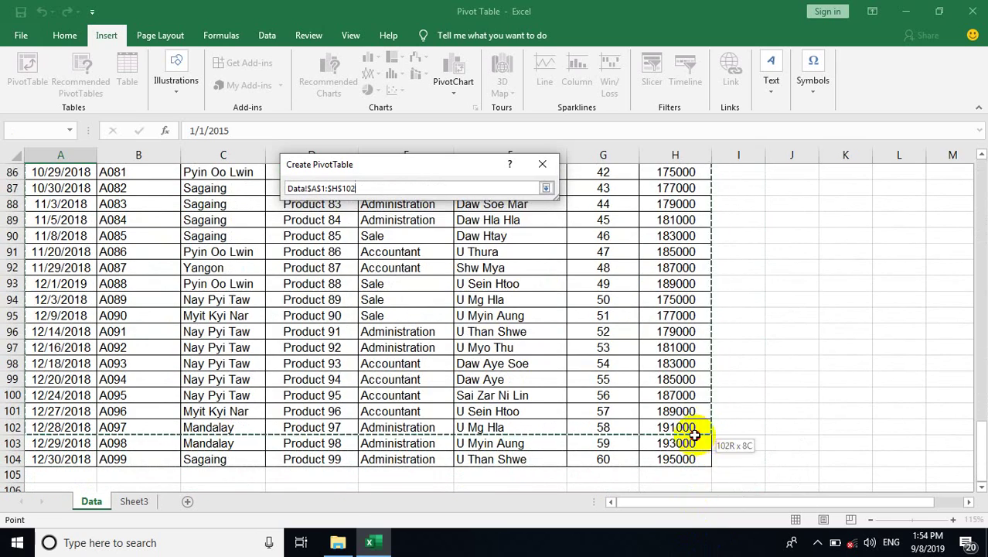
drag(716, 490, 687, 459)
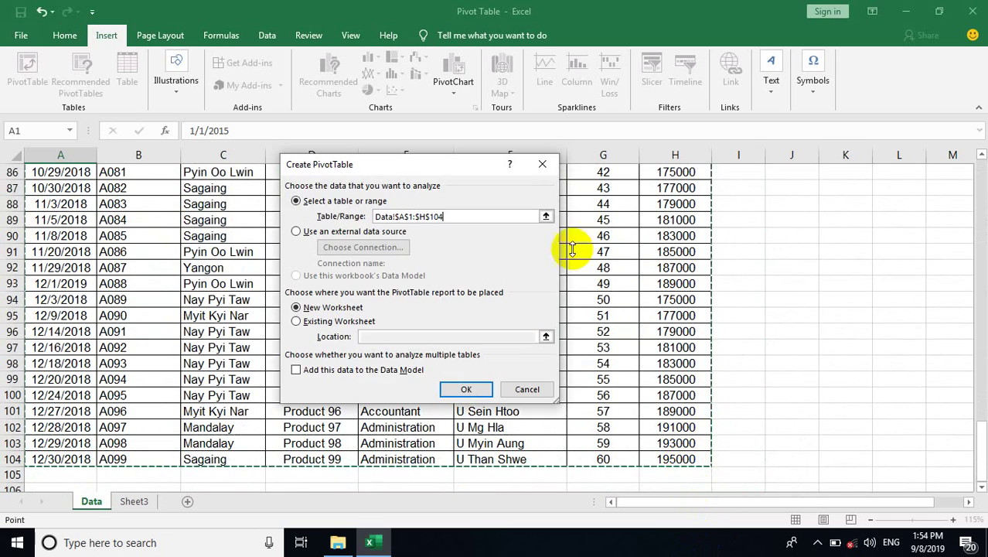
click(349, 312)
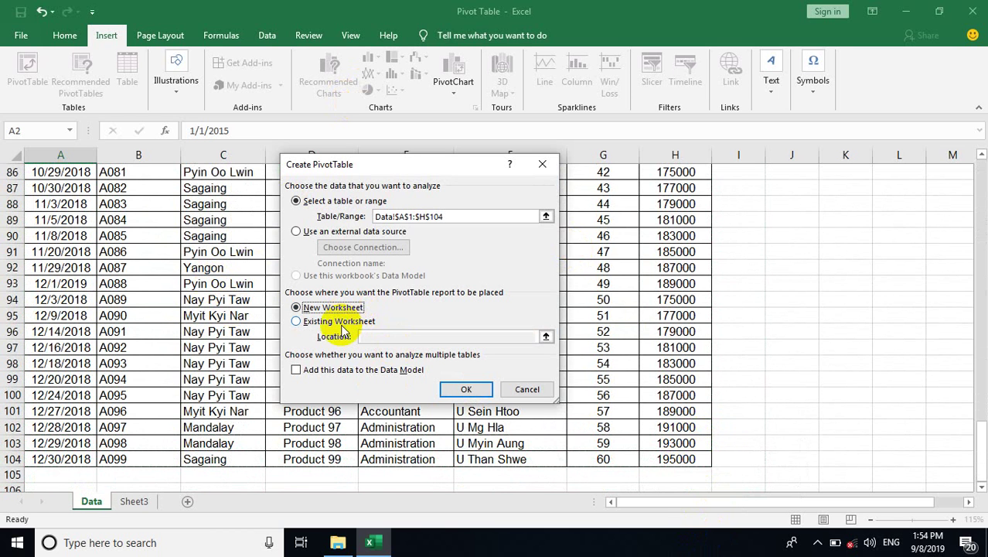
click(343, 323)
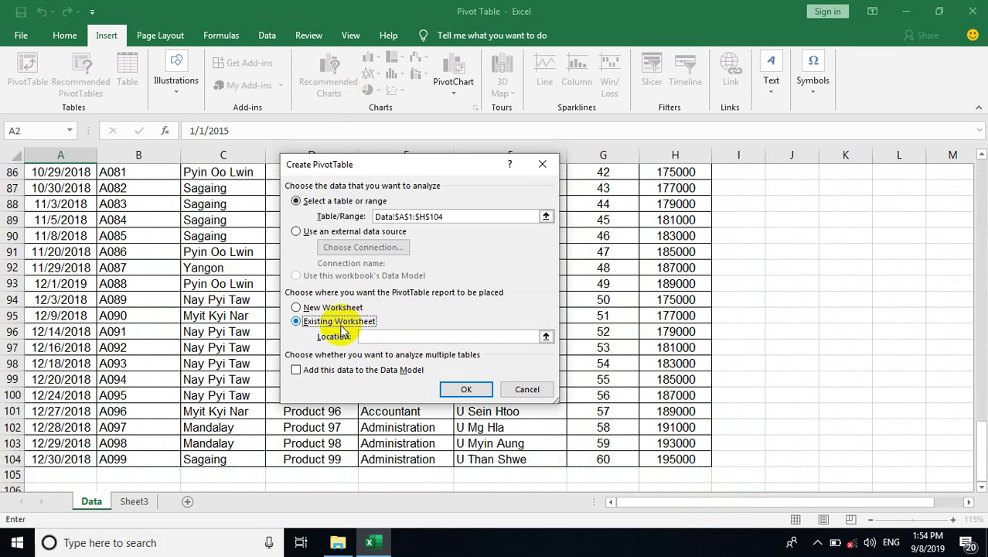
click(332, 309)
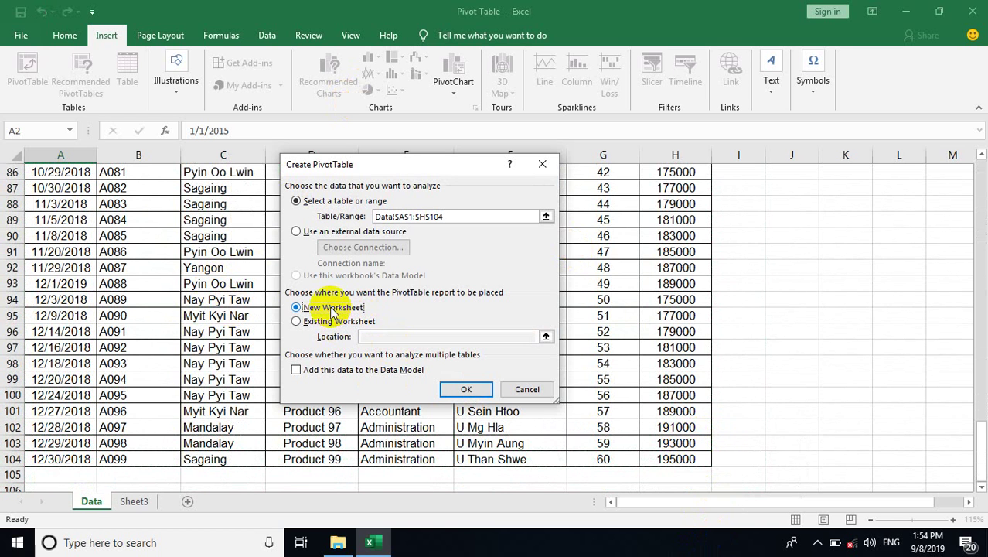
Create the empty PivotTable1 on the new Sheet1 and scan the PivotTable Fields list
click(470, 391)
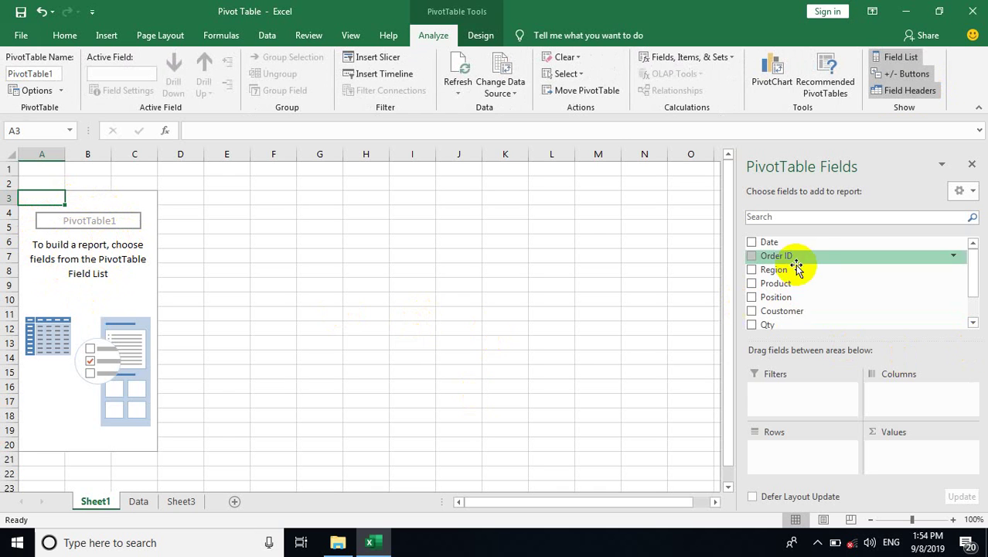
scroll(805, 289, down, 2)
scroll(801, 287, up, 2)
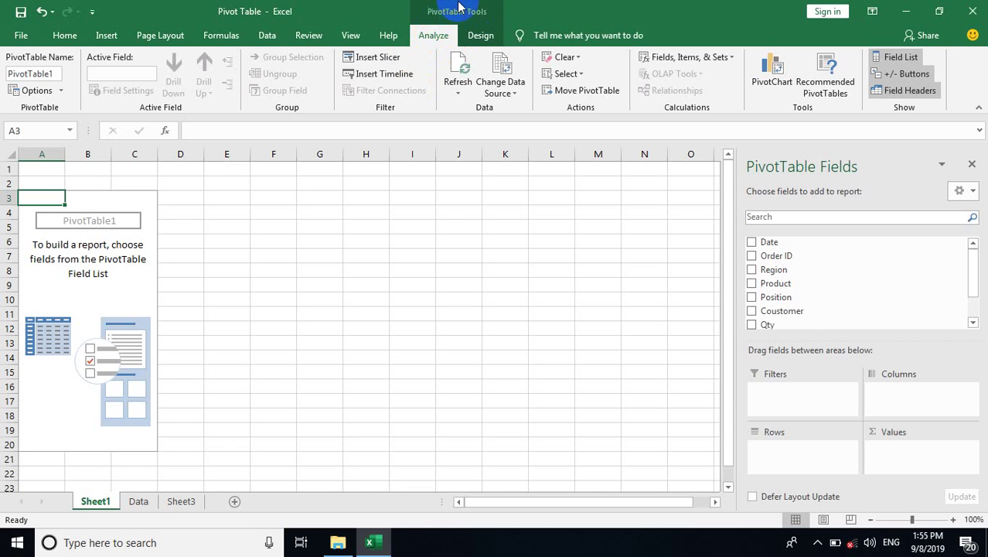
Reactivate the empty PivotTable1 and toggle its Field List off and back on from Analyze
click(245, 237)
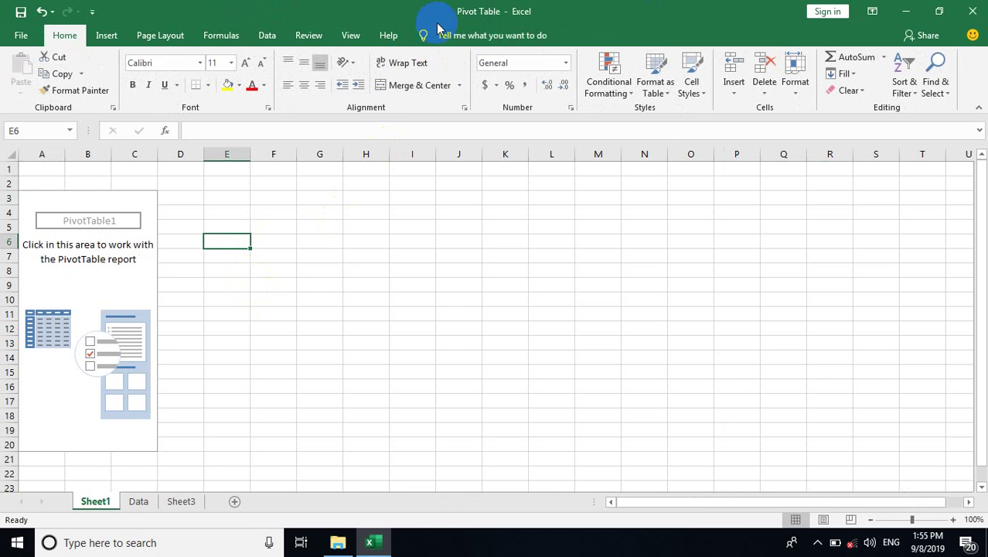
click(66, 247)
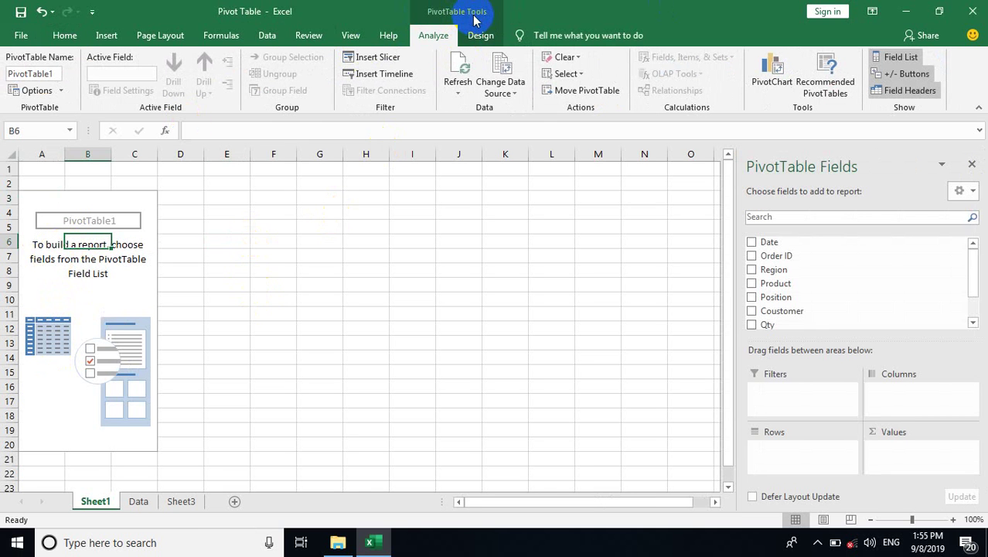
click(441, 39)
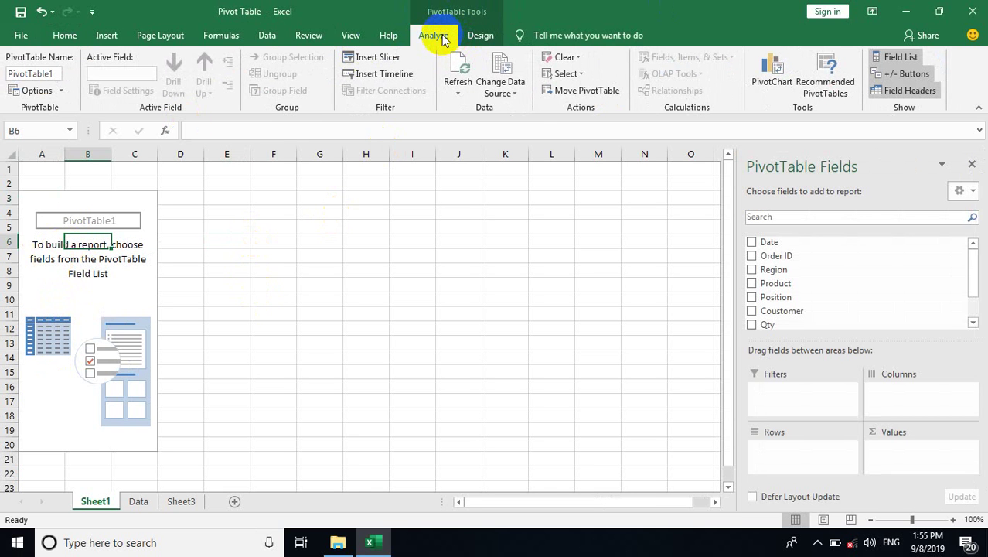
click(895, 59)
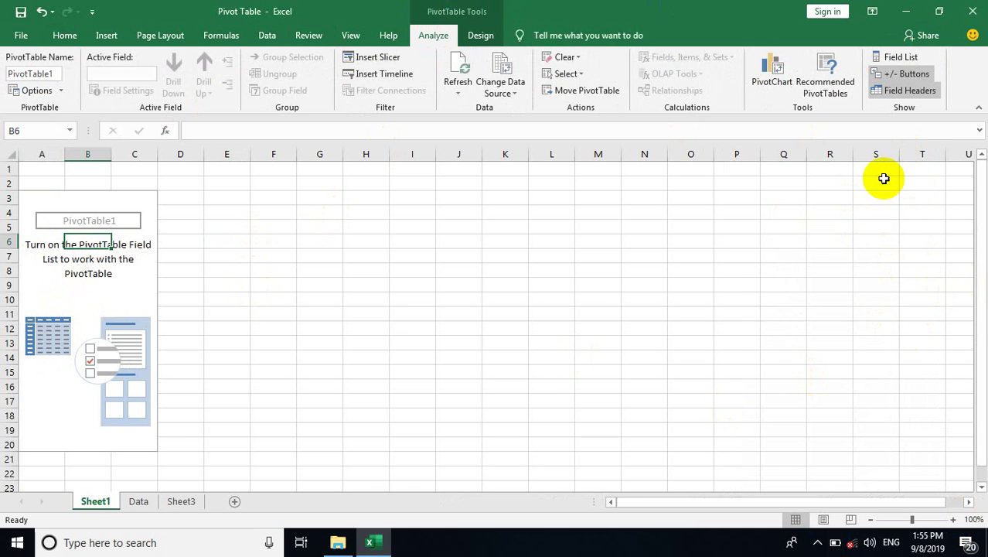
click(894, 60)
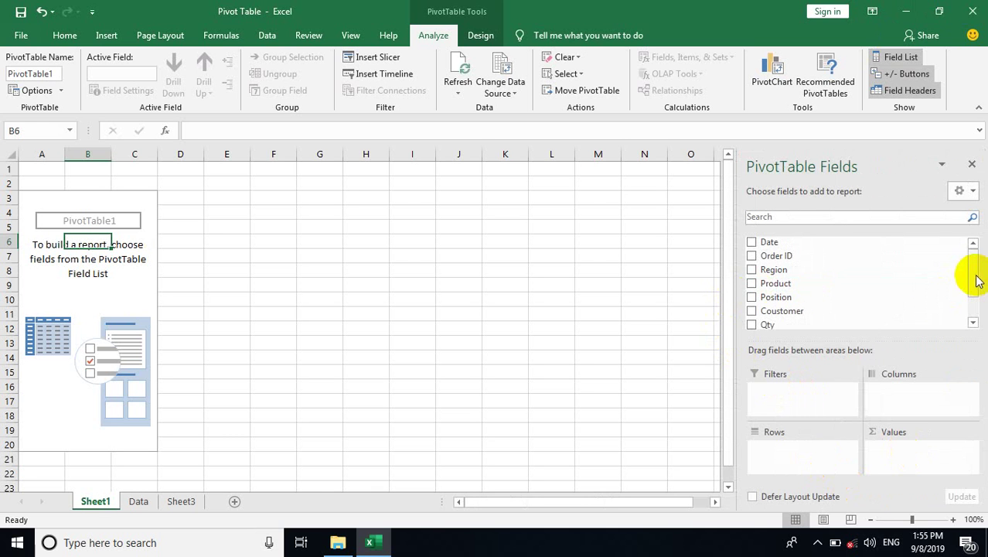
Try Coustomer as the row field, look through the customers, then remove it
drag(976, 280, 974, 294)
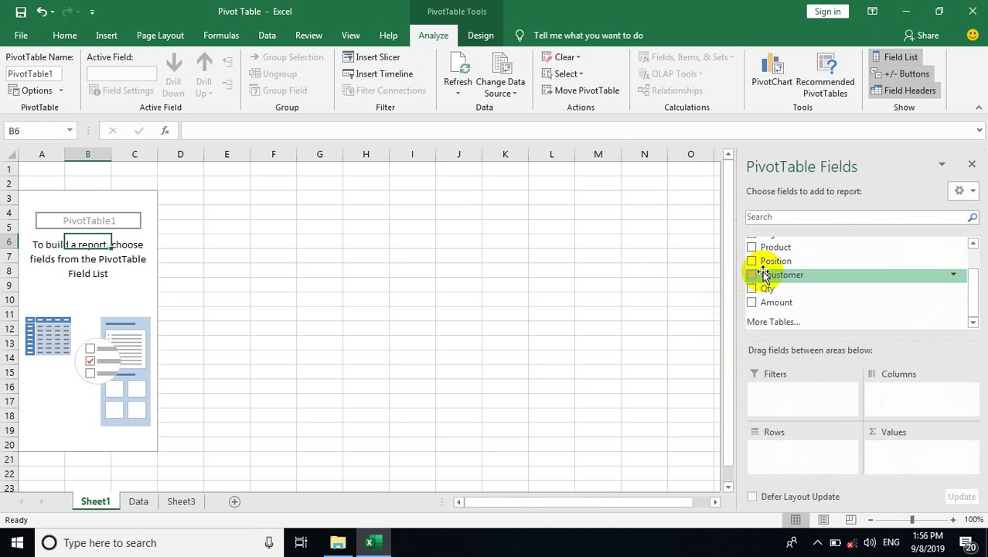
drag(763, 277, 782, 453)
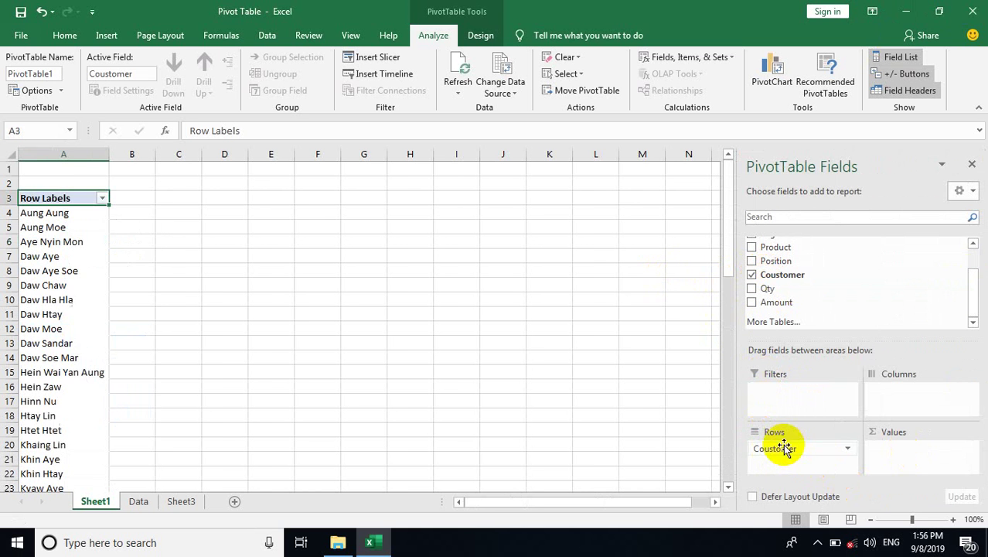
scroll(78, 294, down, 2)
scroll(86, 340, down, 8)
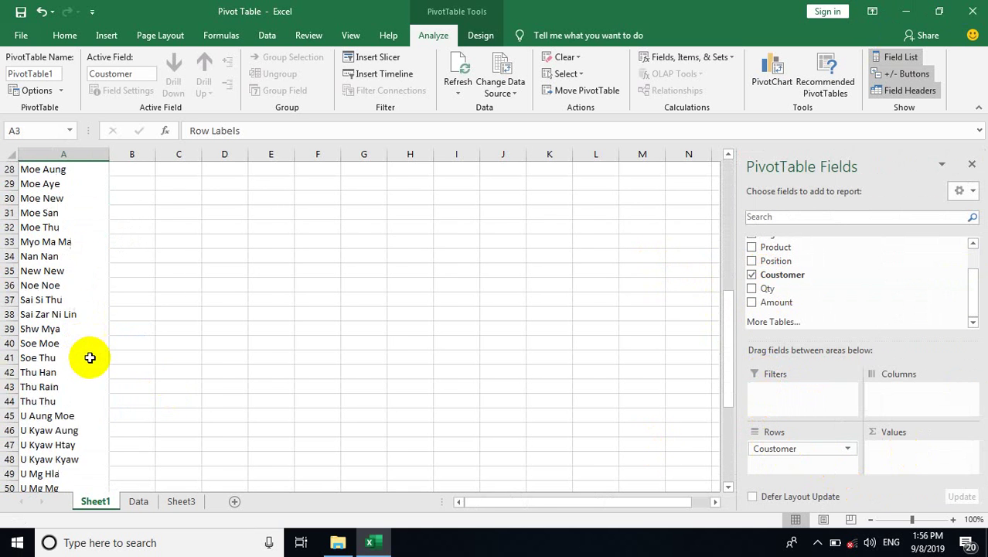
scroll(88, 352, down, 3)
scroll(89, 350, up, 6)
scroll(88, 356, up, 7)
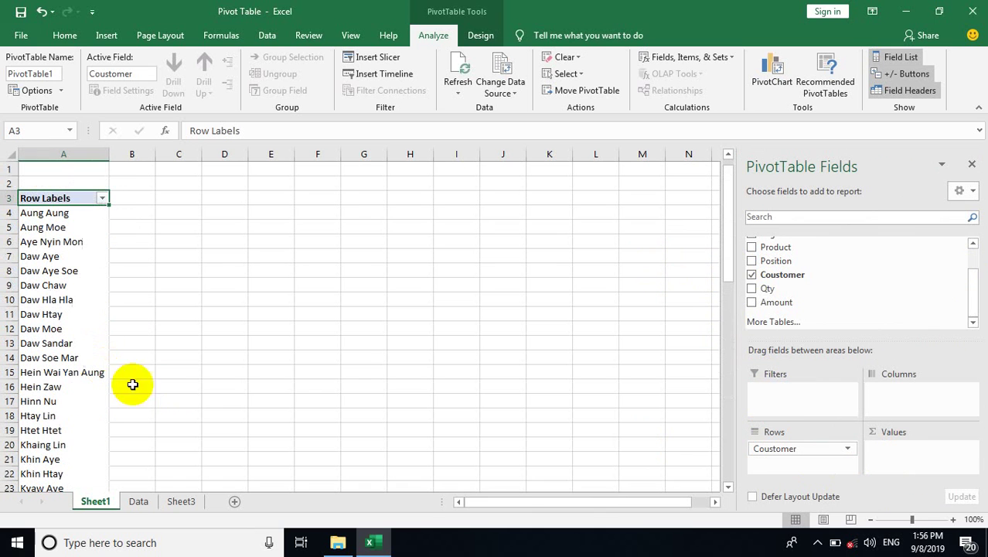
click(751, 277)
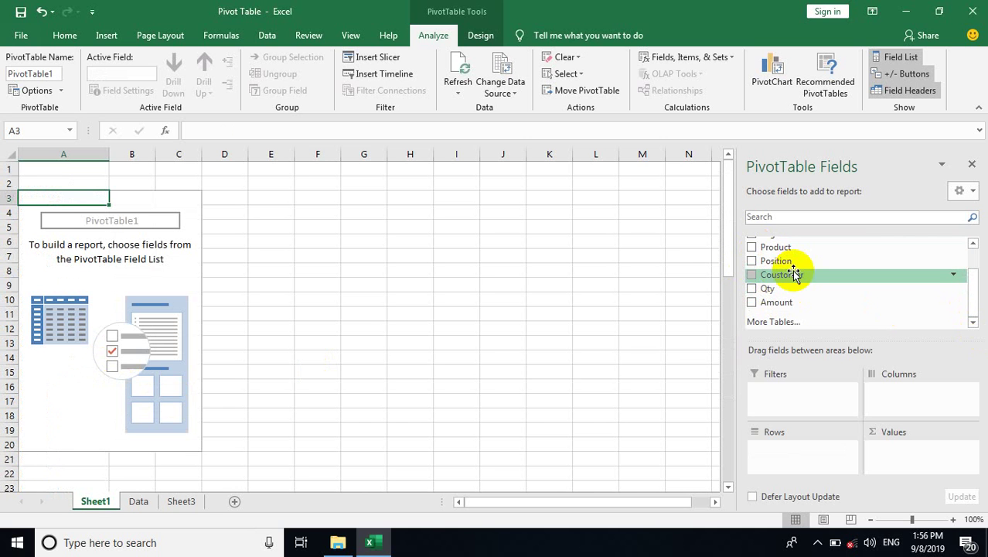
Add Region as the row field and review the KaLaw through Yangon region labels
scroll(793, 270, up, 2)
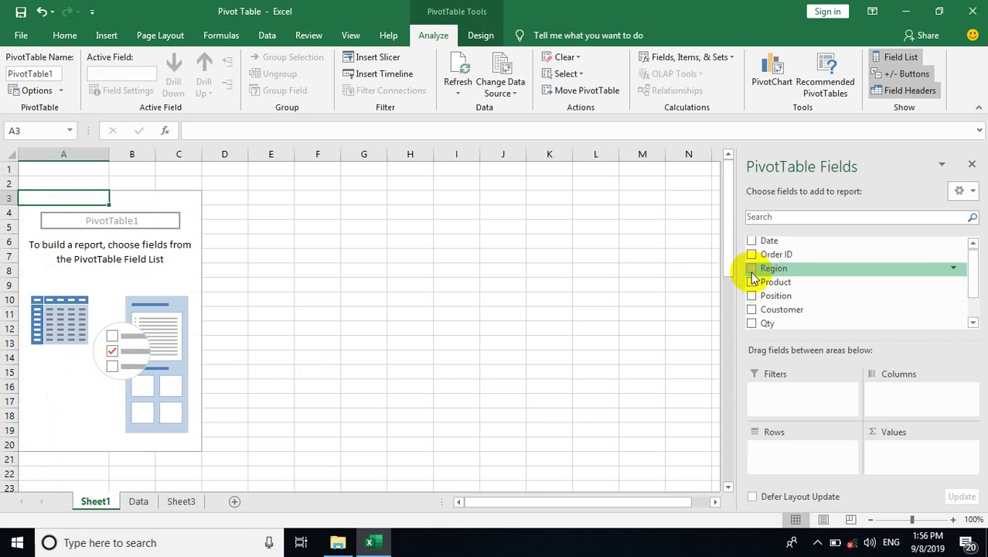
click(752, 268)
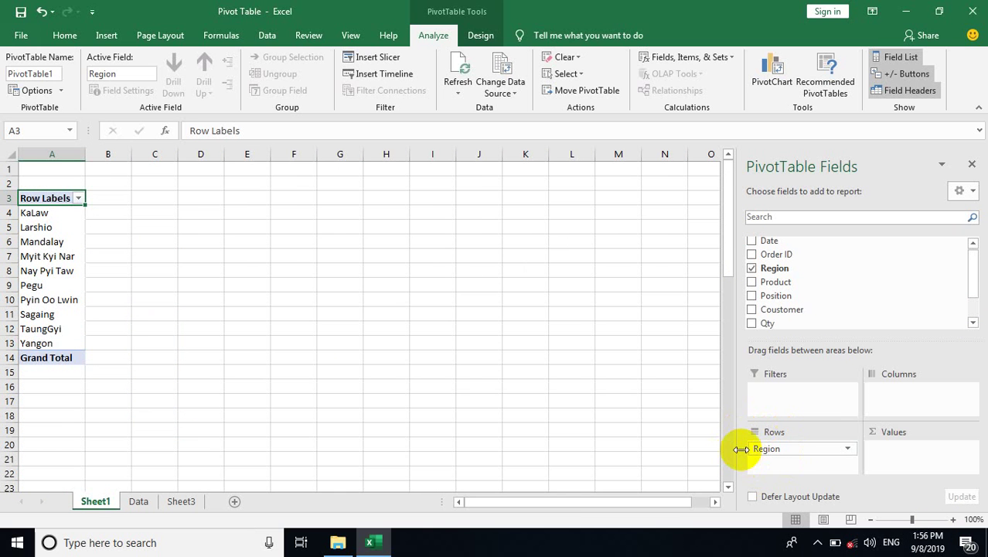
click(45, 218)
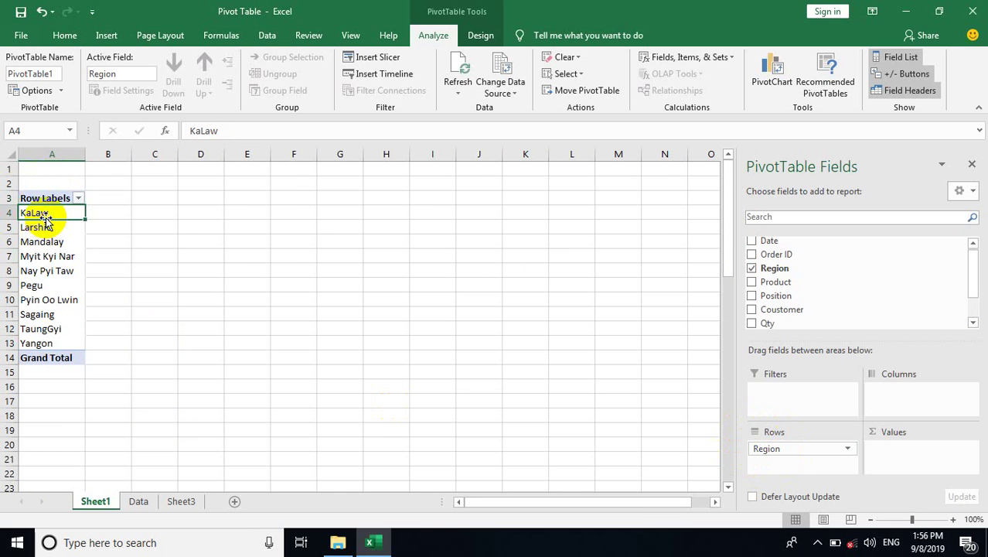
click(54, 265)
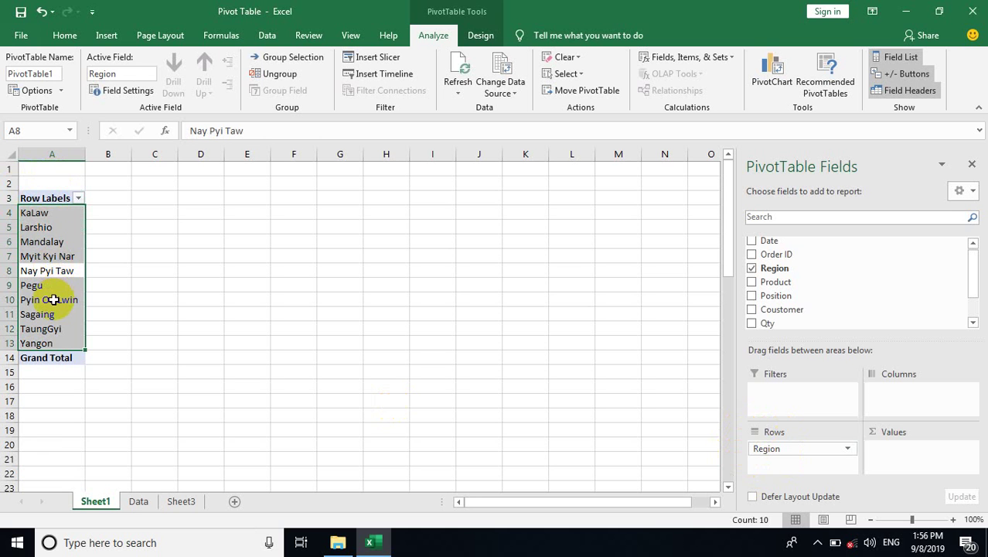
click(38, 215)
click(48, 299)
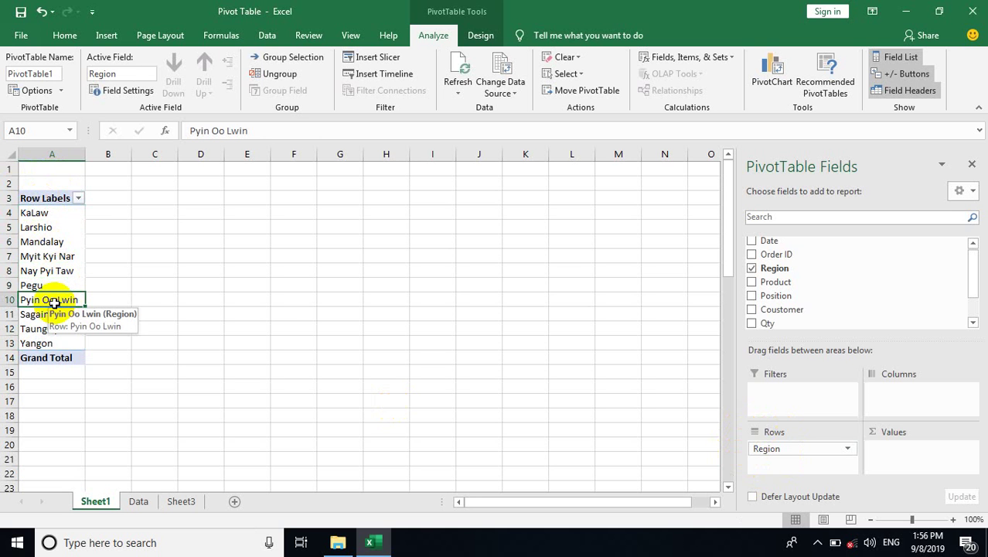
scroll(828, 326, down, 1)
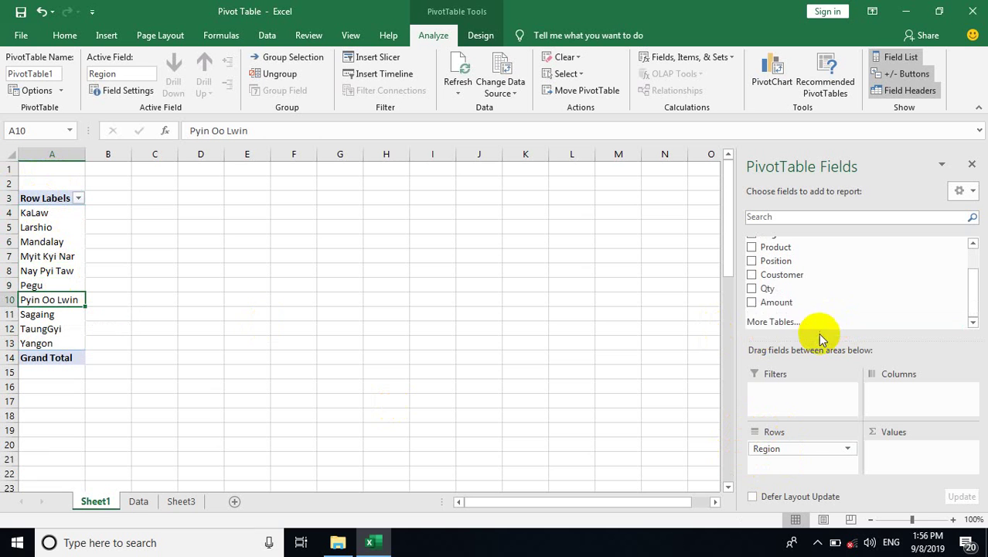
Put Qty and then Amount into Values, giving Grand Totals of 5283 and 11105000
click(751, 288)
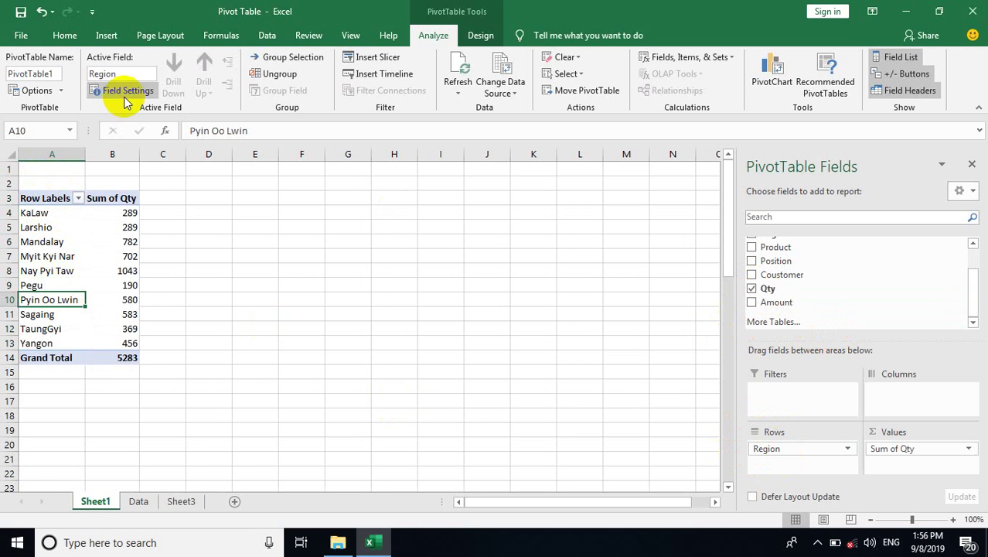
mouse_move(127, 238)
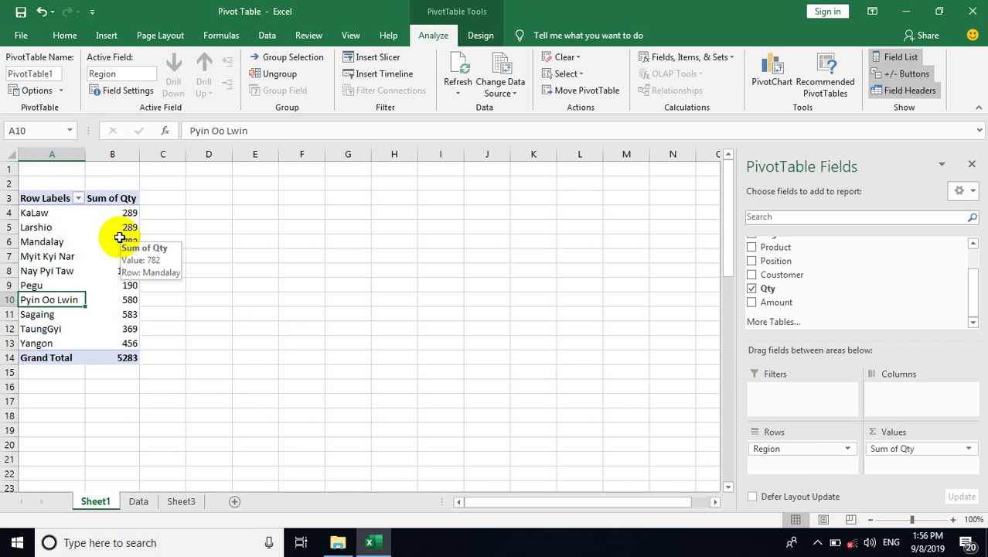
click(751, 289)
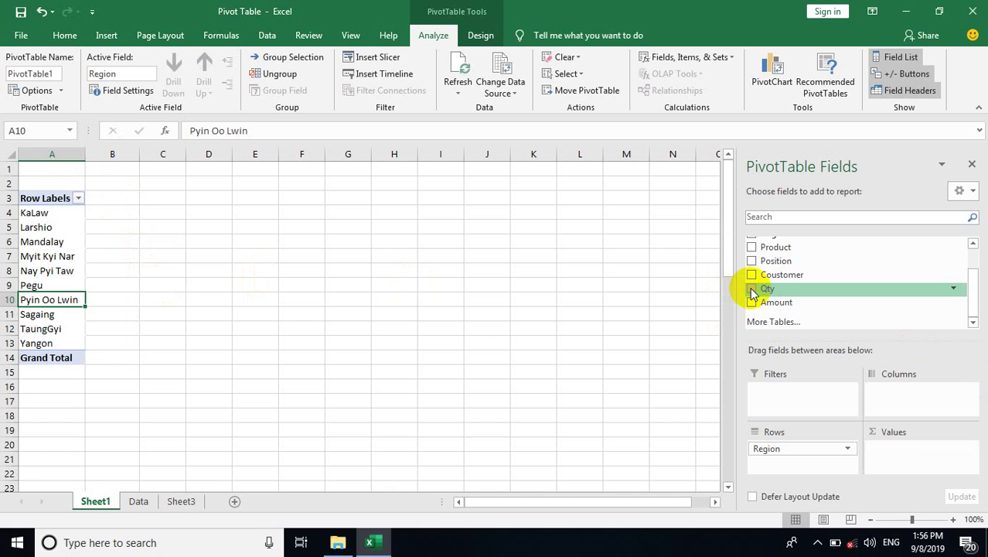
mouse_move(752, 289)
mouse_down()
mouse_move(957, 514)
mouse_move(895, 463)
mouse_up()
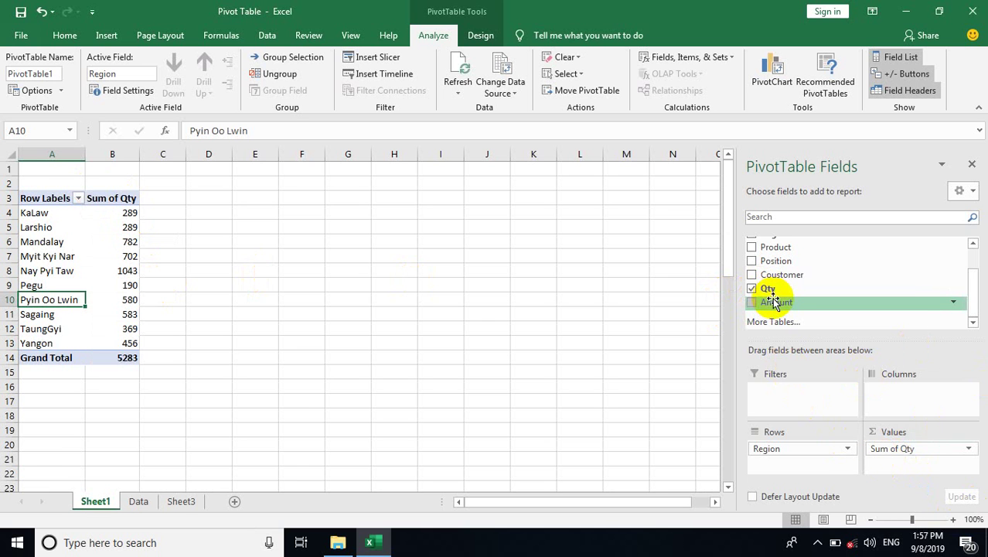
drag(773, 301, 904, 466)
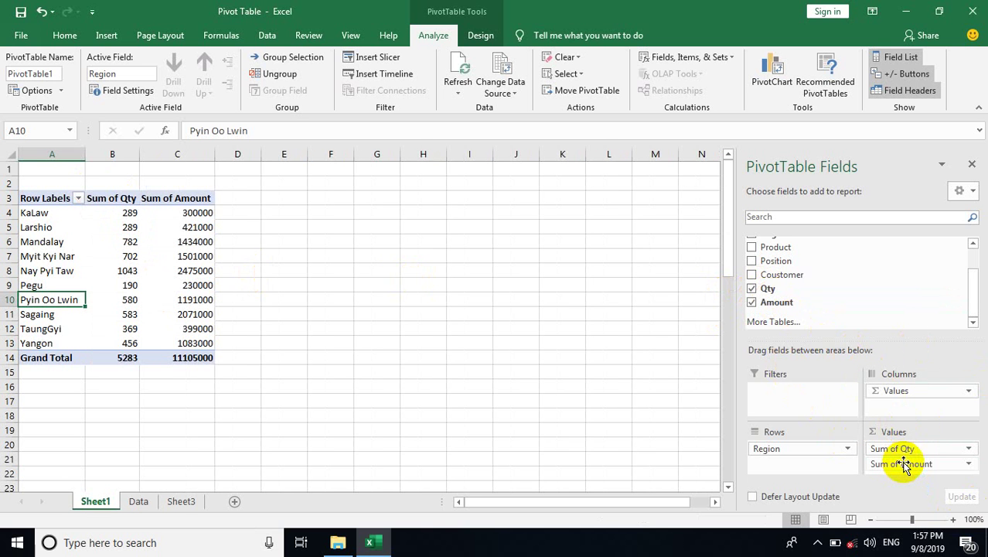
click(31, 212)
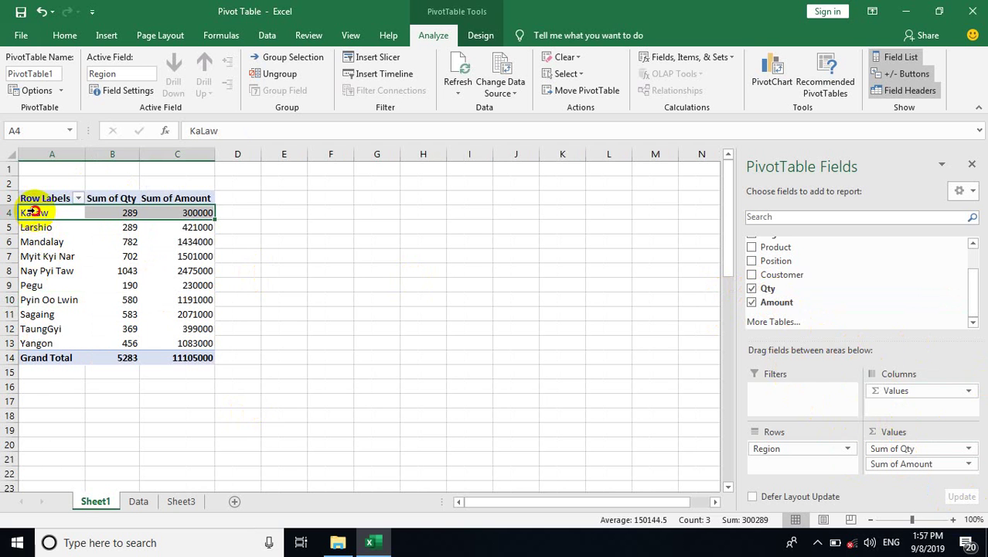
click(116, 197)
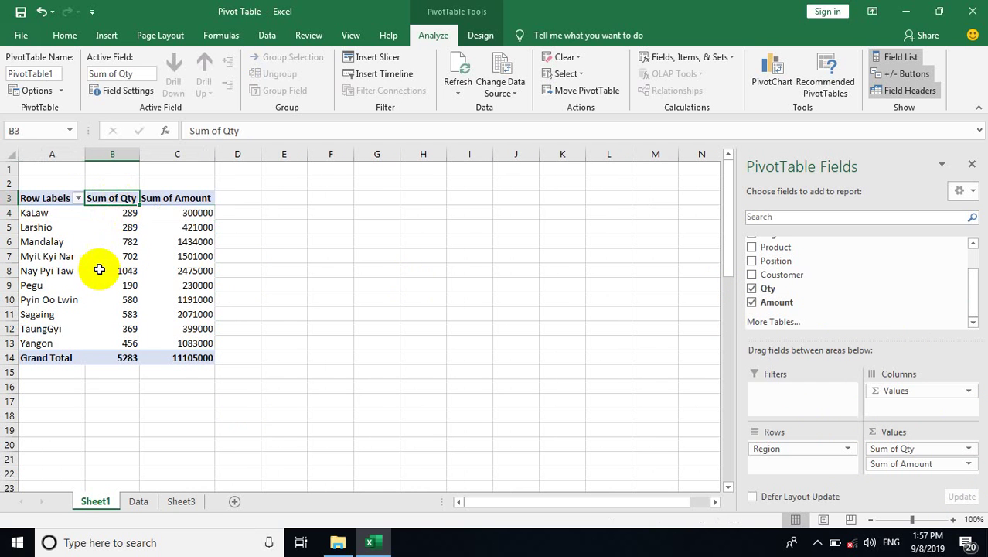
click(120, 213)
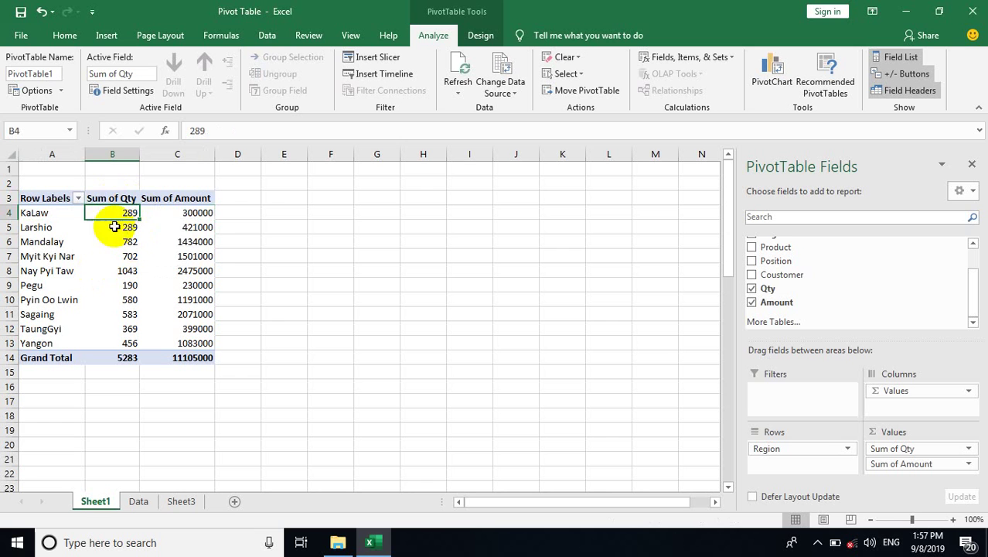
click(170, 198)
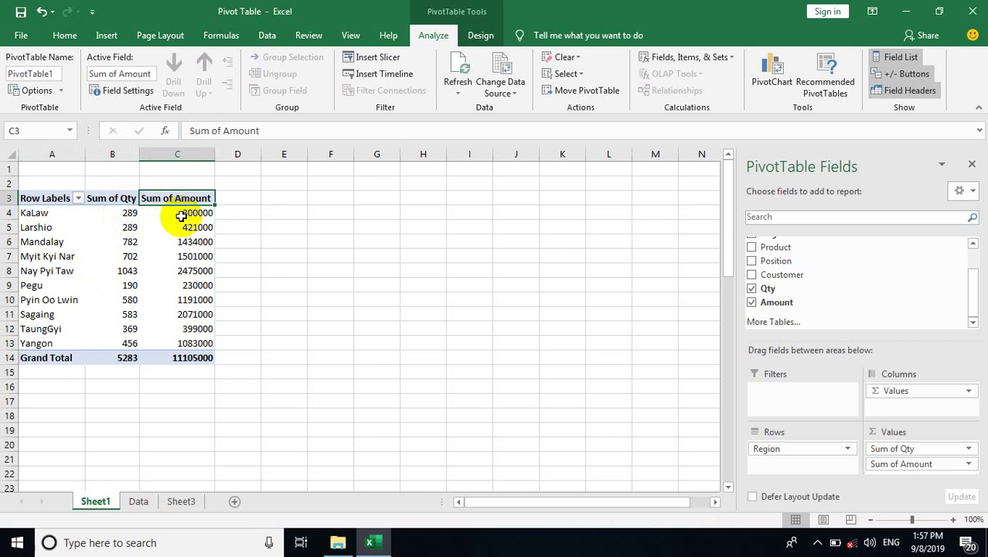
click(180, 215)
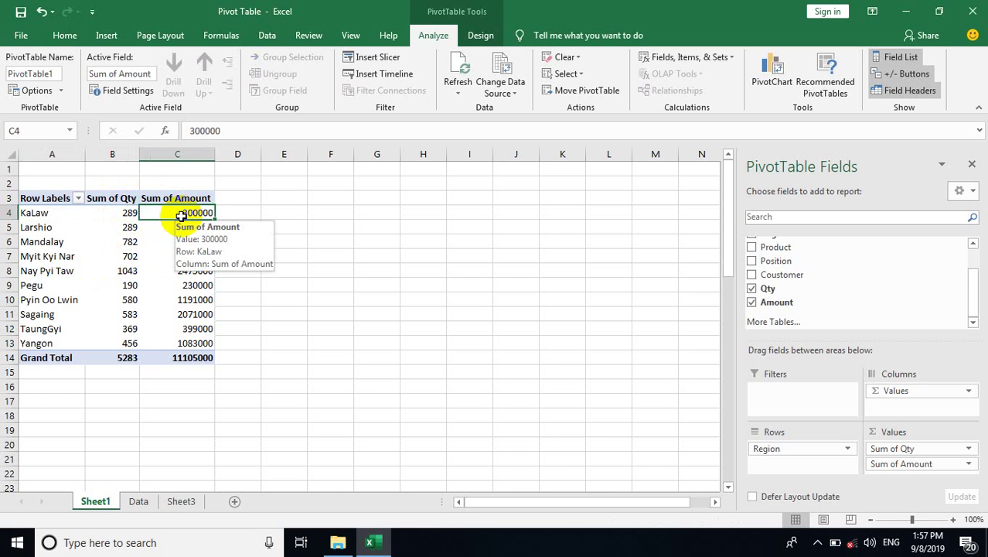
click(15, 227)
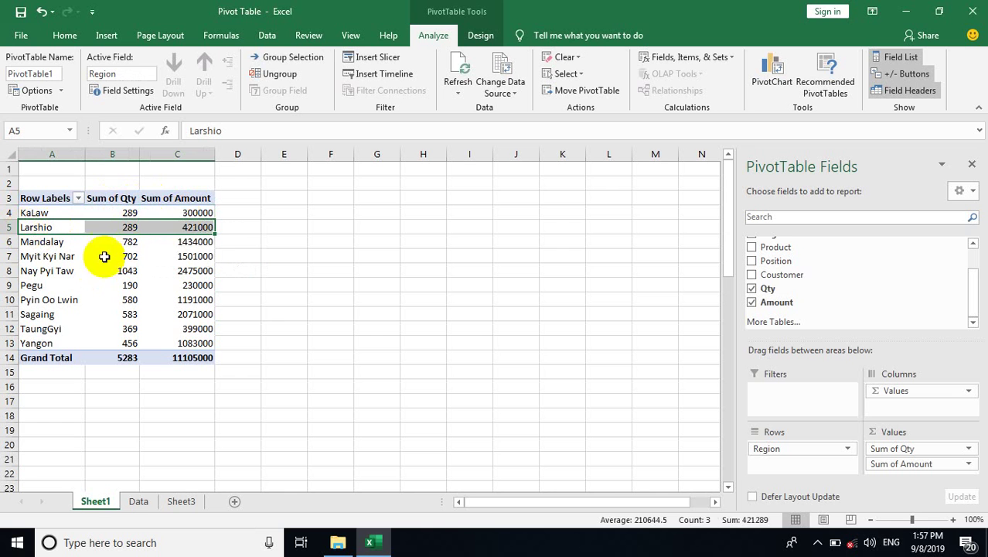
click(124, 227)
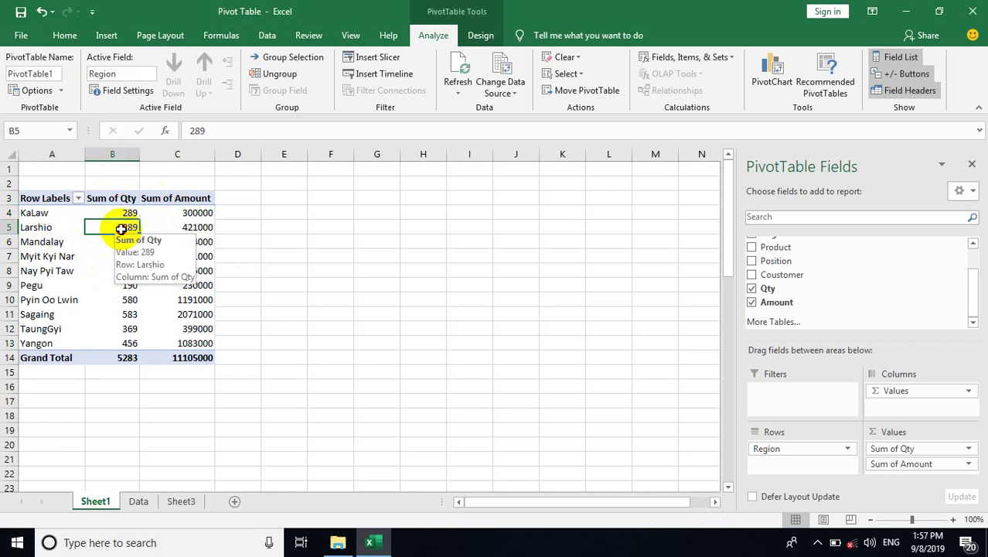
click(193, 230)
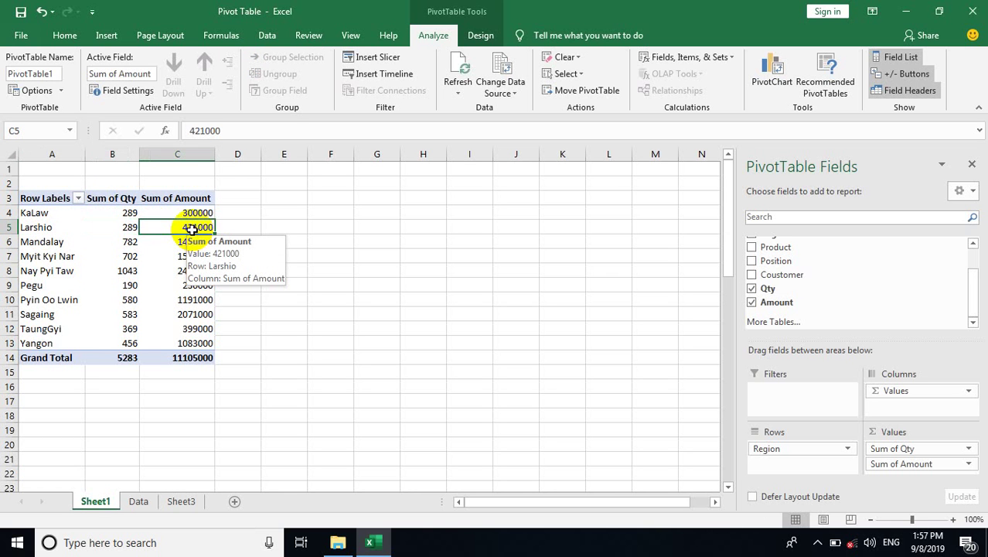
click(24, 241)
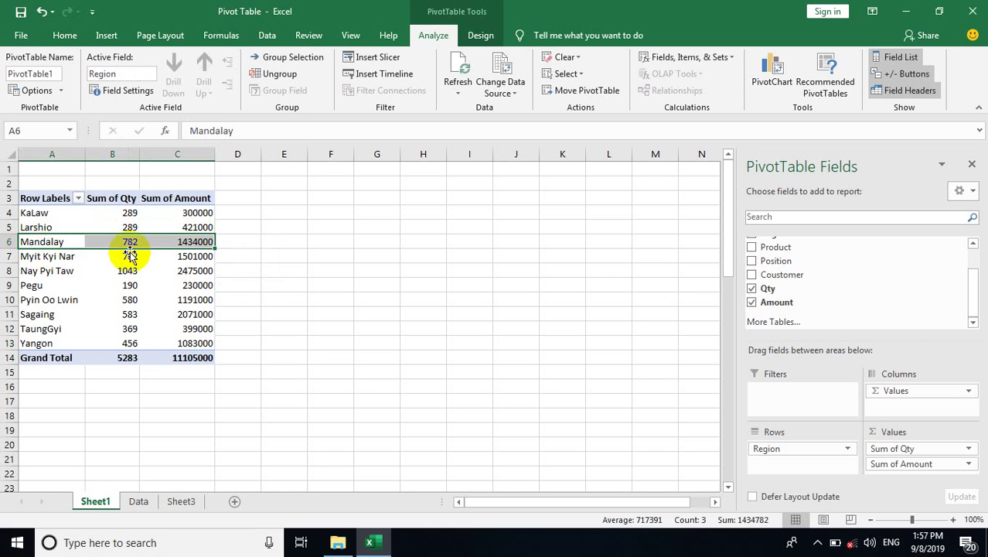
click(127, 240)
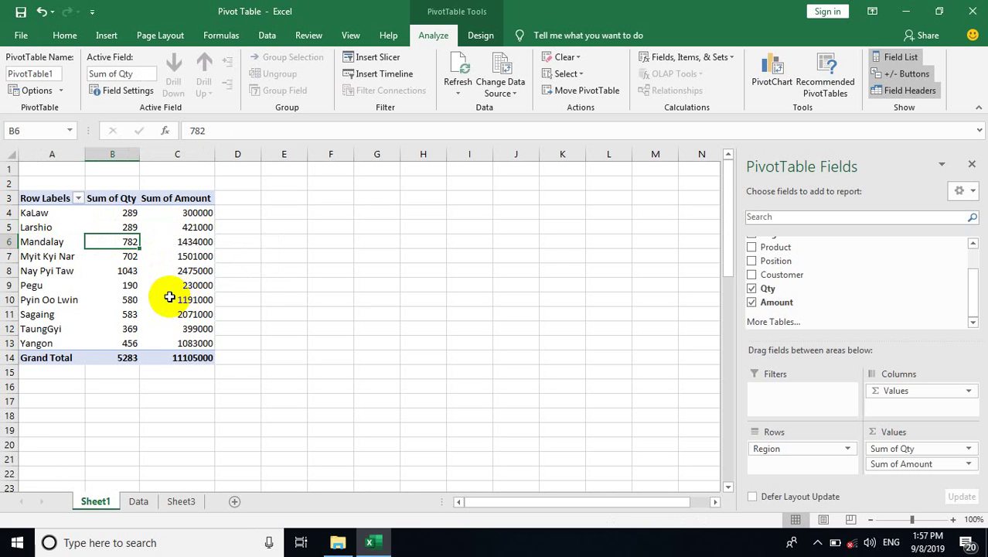
click(191, 241)
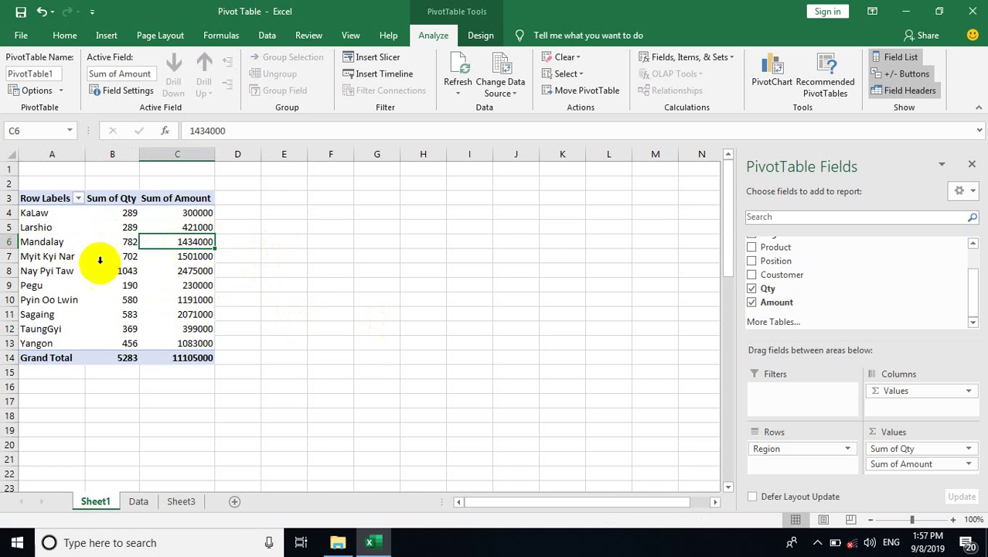
click(20, 241)
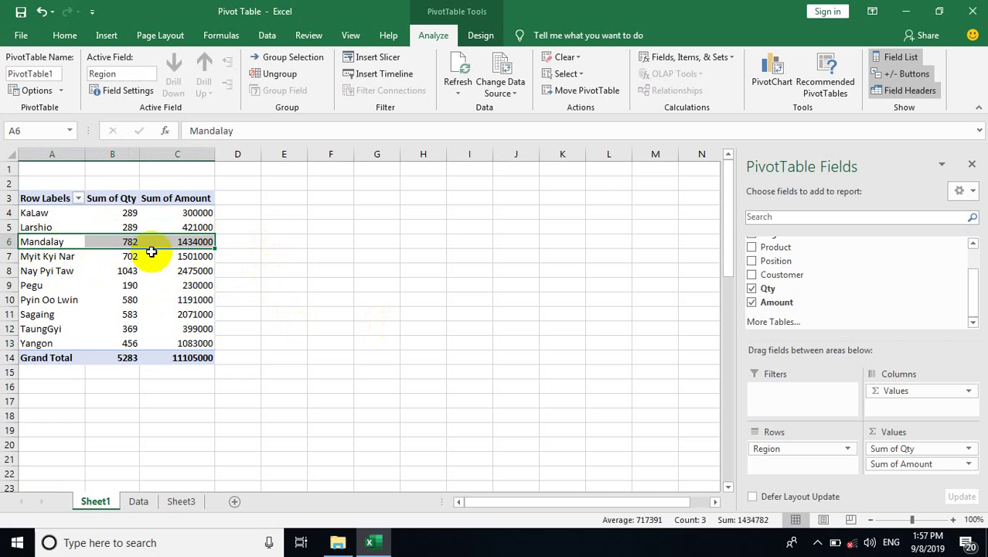
click(20, 256)
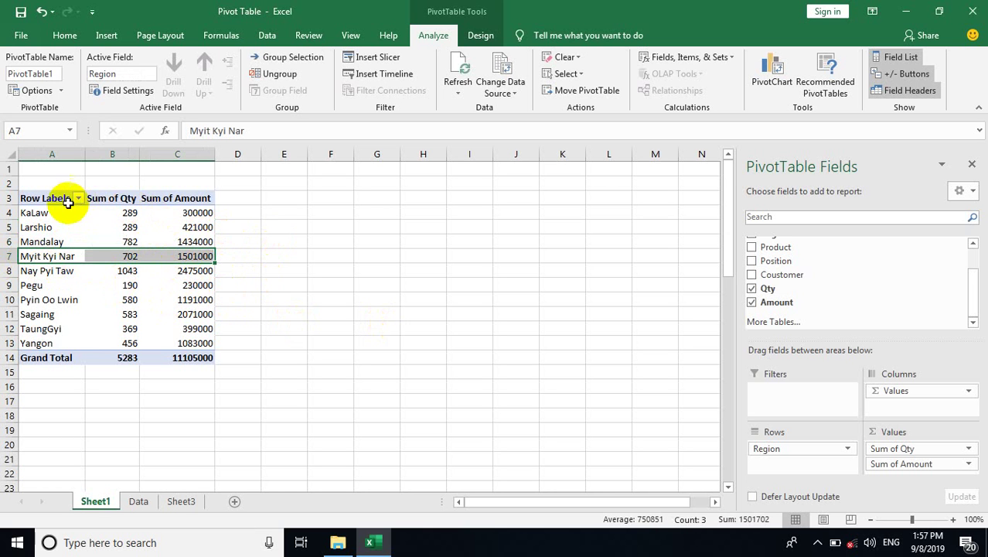
click(35, 194)
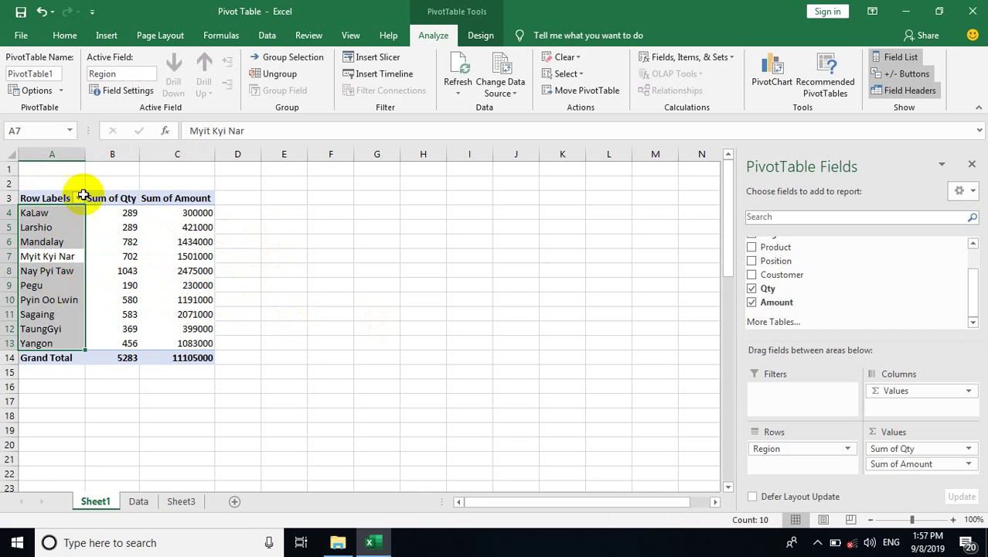
Replace Region with Product as the row field, review down to Grand Total, then remove Product
click(776, 449)
drag(799, 450, 613, 331)
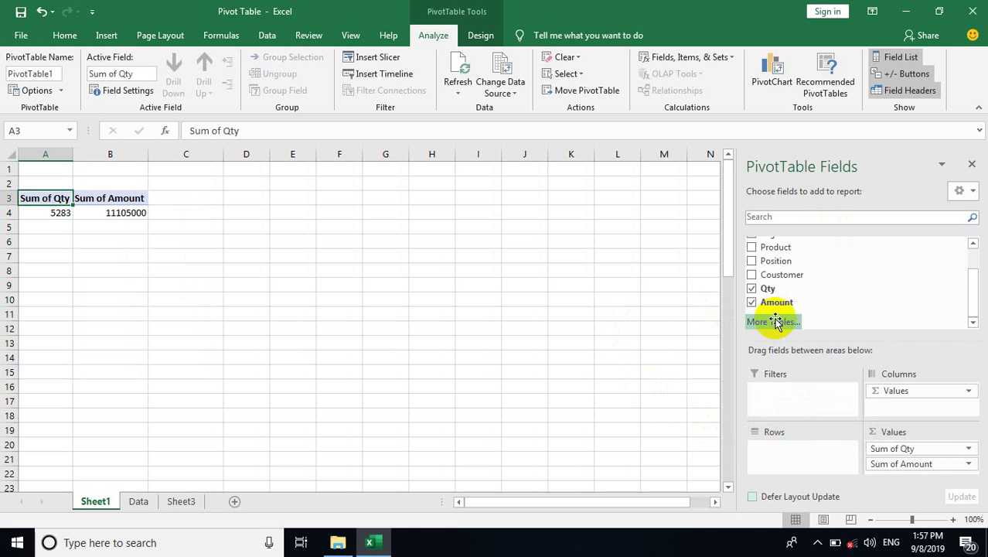
click(752, 249)
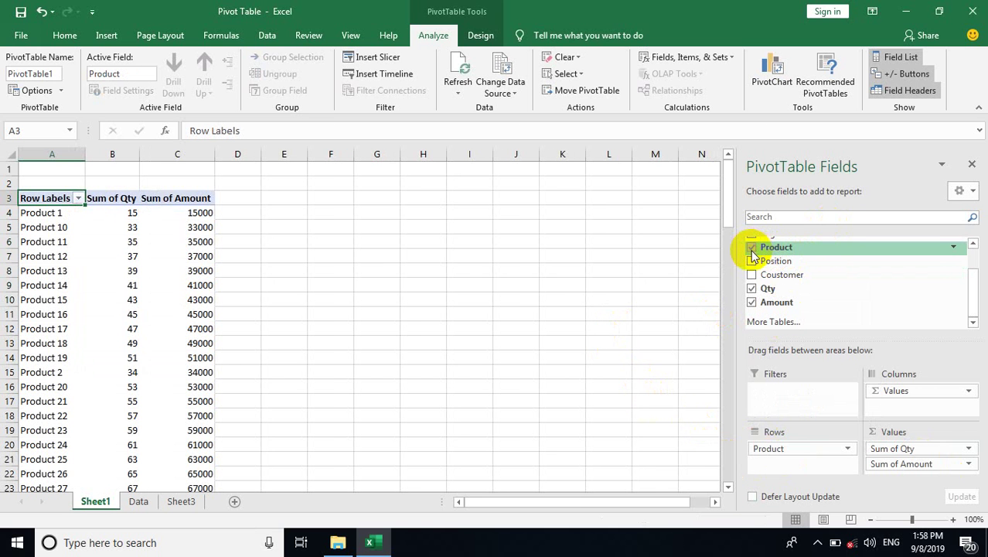
scroll(73, 379, down, 2)
scroll(75, 380, down, 3)
scroll(77, 401, down, 4)
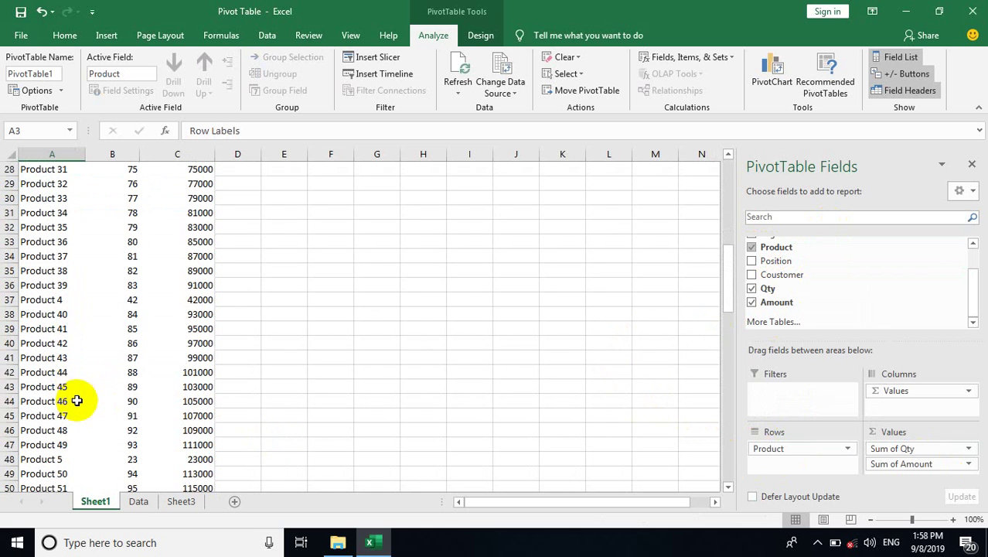
scroll(76, 400, down, 7)
scroll(77, 413, down, 3)
scroll(78, 413, down, 3)
scroll(77, 411, down, 4)
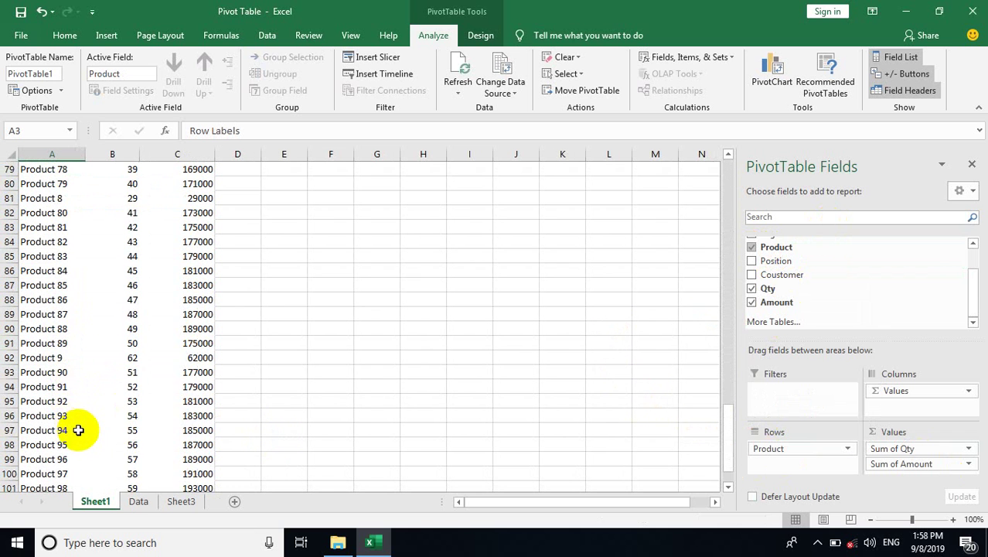
scroll(93, 441, down, 3)
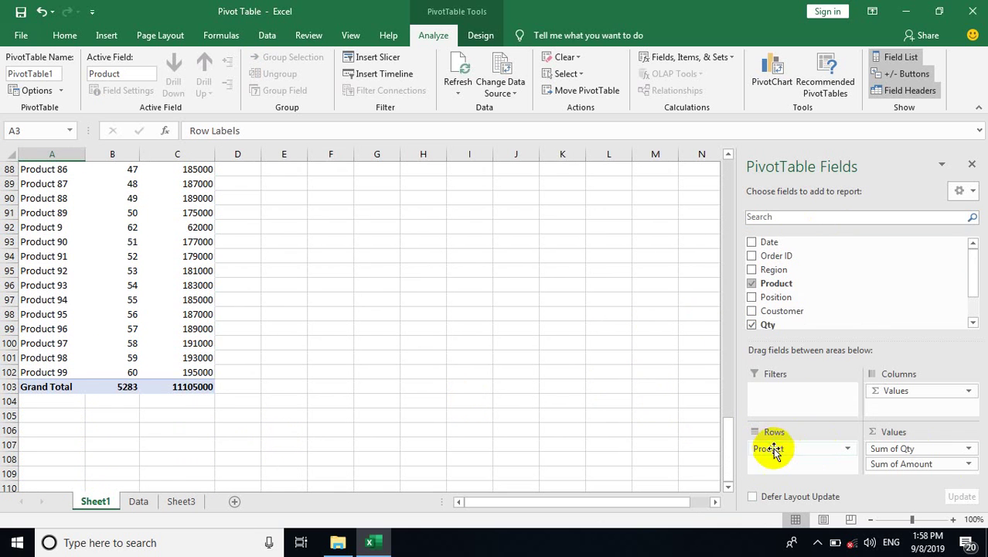
drag(772, 450, 635, 390)
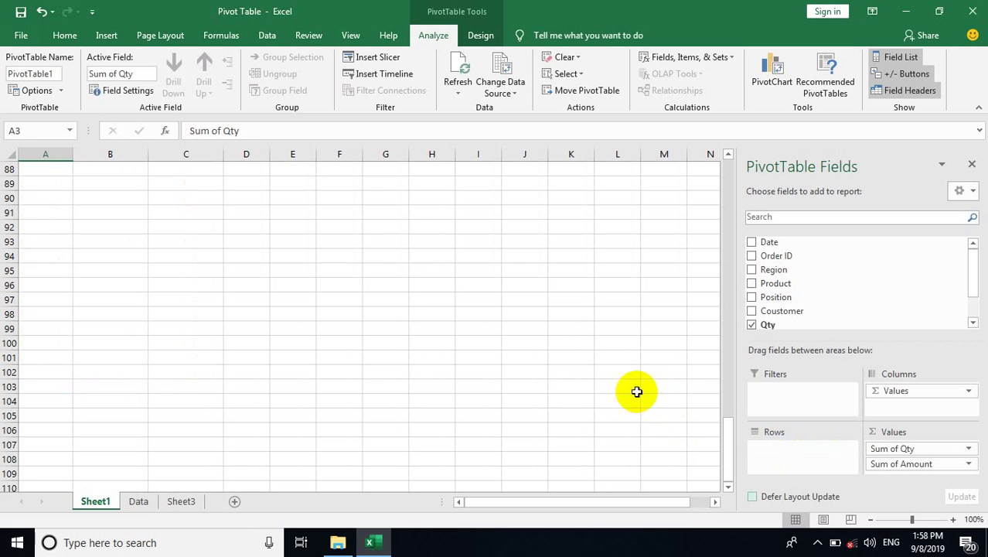
Add Position as the row field and look over the Accountant through Sale labels
click(752, 297)
scroll(223, 377, up, 4)
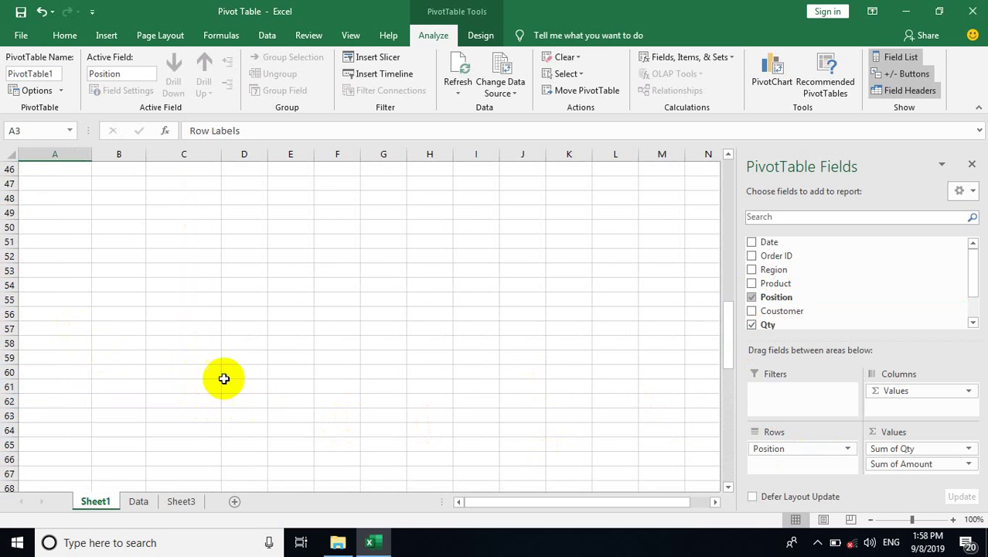
scroll(75, 337, up, 8)
scroll(216, 414, up, 7)
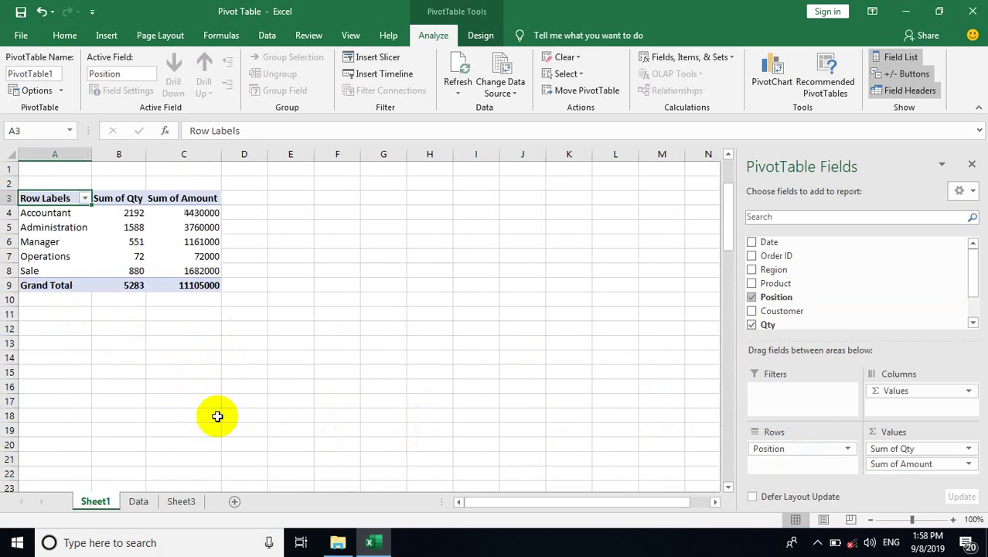
click(45, 213)
click(33, 227)
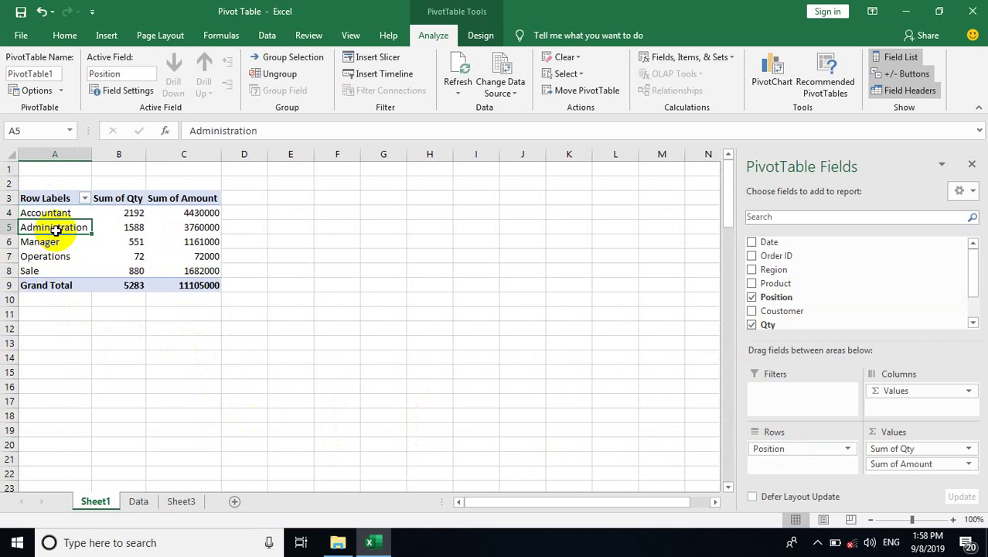
click(28, 256)
drag(31, 213, 27, 277)
Check the Sum of Qty and Sum of Amount values for each position
click(128, 215)
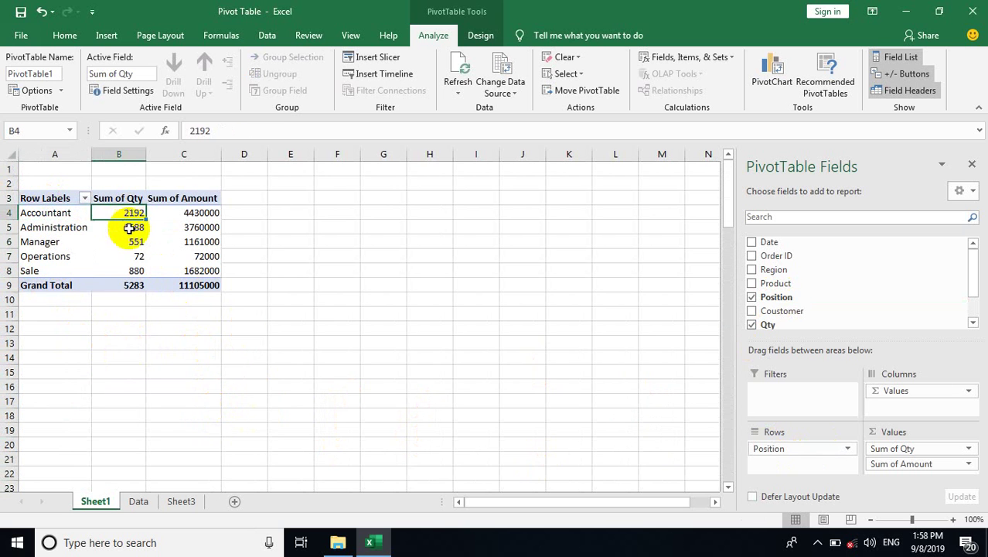
click(131, 241)
click(132, 270)
drag(199, 214, 198, 246)
click(204, 256)
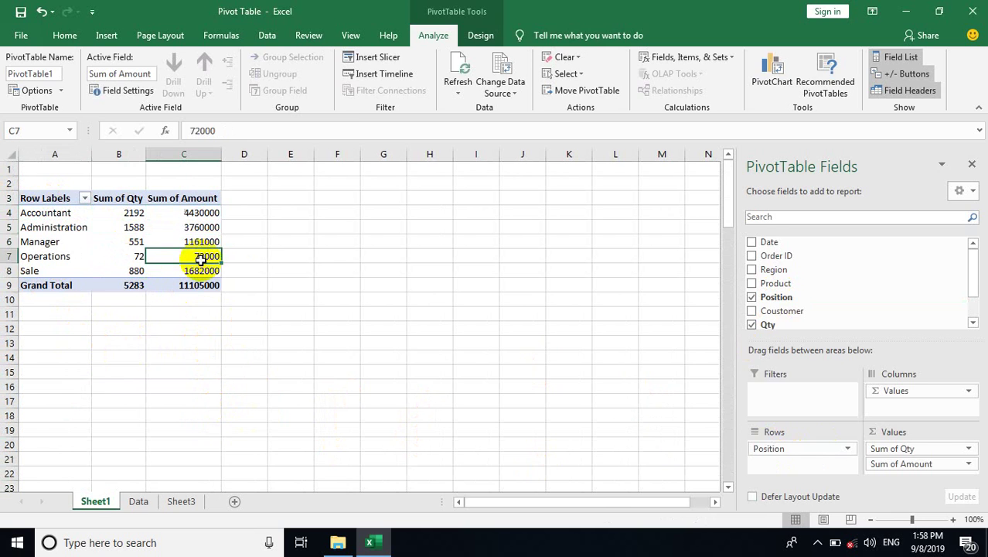
click(230, 272)
click(117, 233)
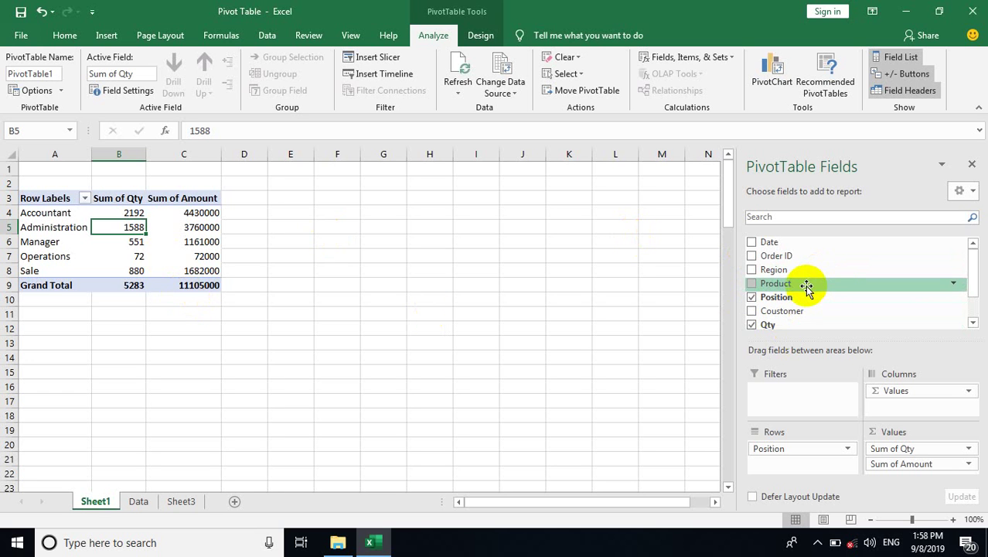
Swap Position for Region as the row field and check the KaLaw, Pegu and Yangon totals
click(752, 299)
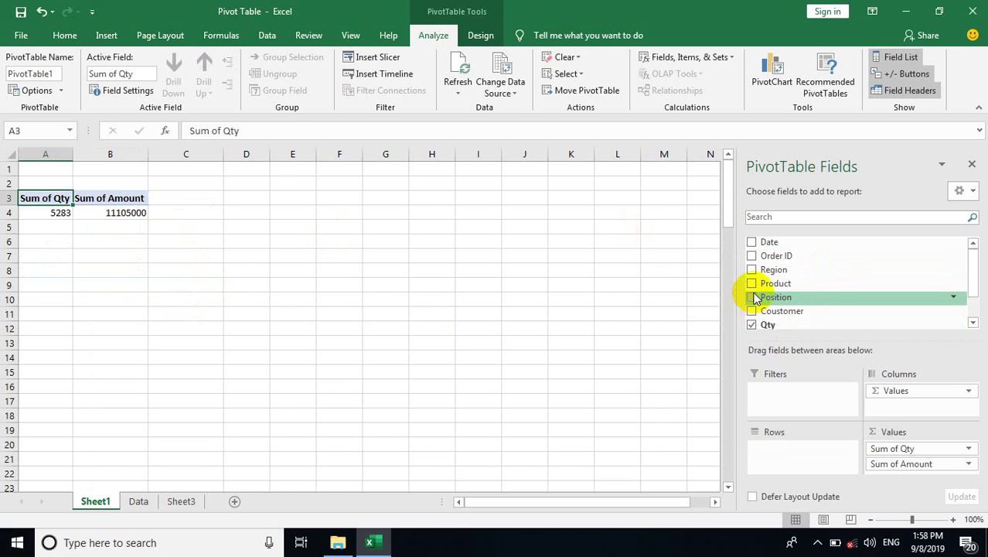
click(752, 270)
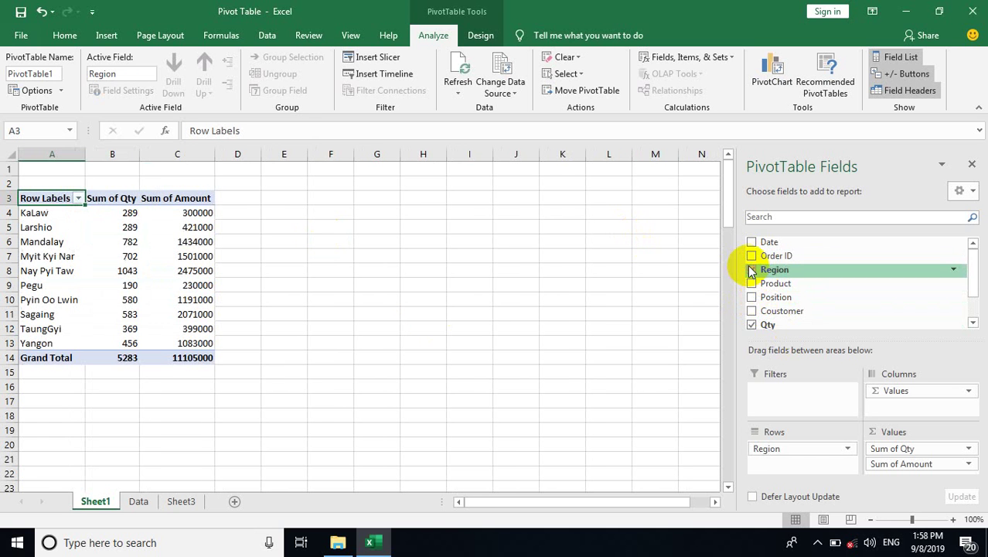
click(46, 215)
click(124, 220)
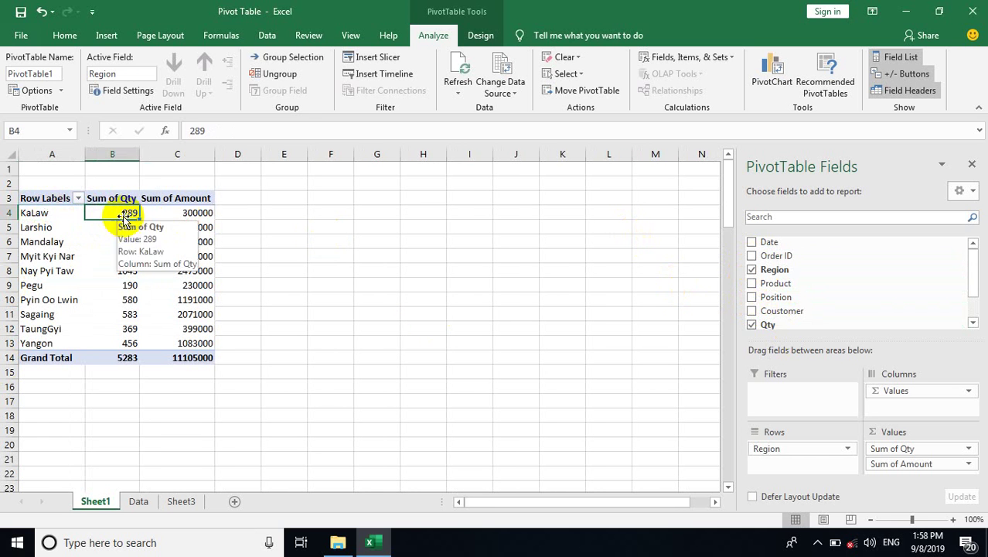
click(195, 213)
click(193, 285)
click(206, 342)
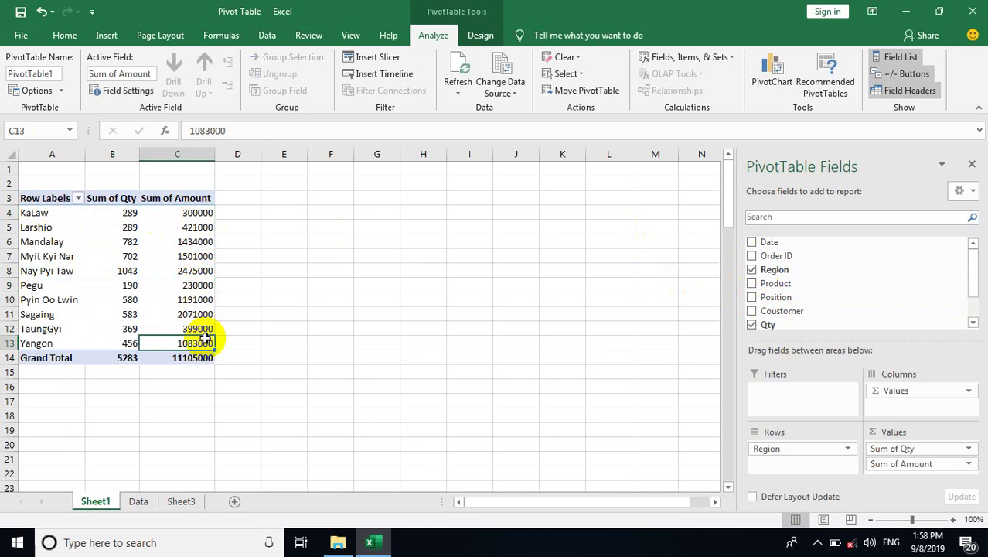
mouse_move(206, 338)
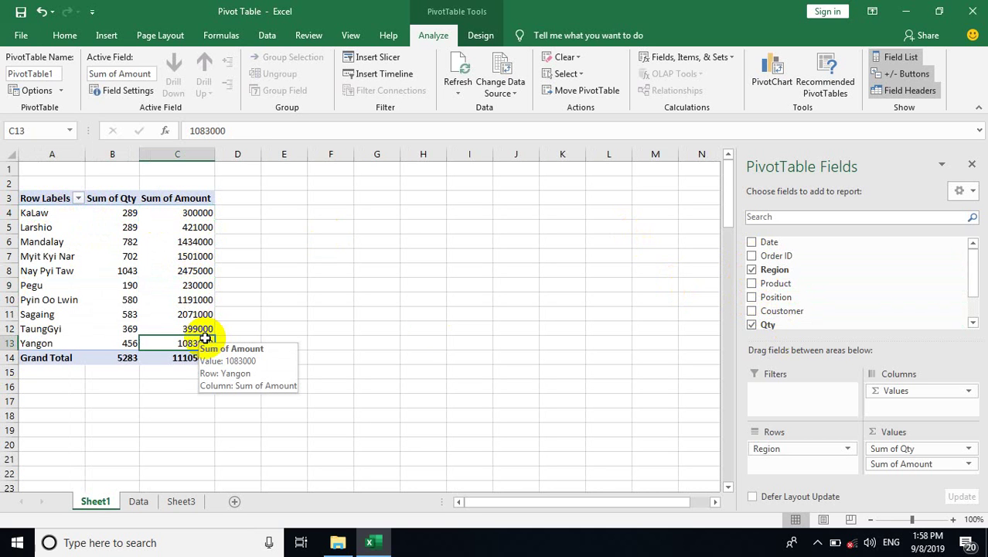